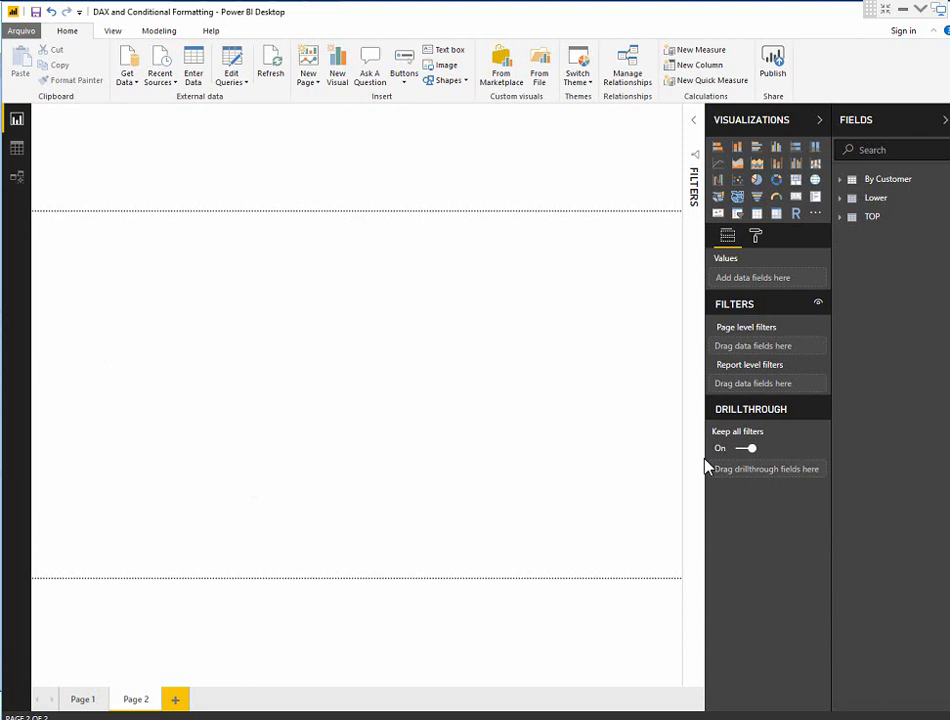
Create a measure named "Rank de Receita" in the By Customer table, starting its formula with the RANKX function
click(16, 150)
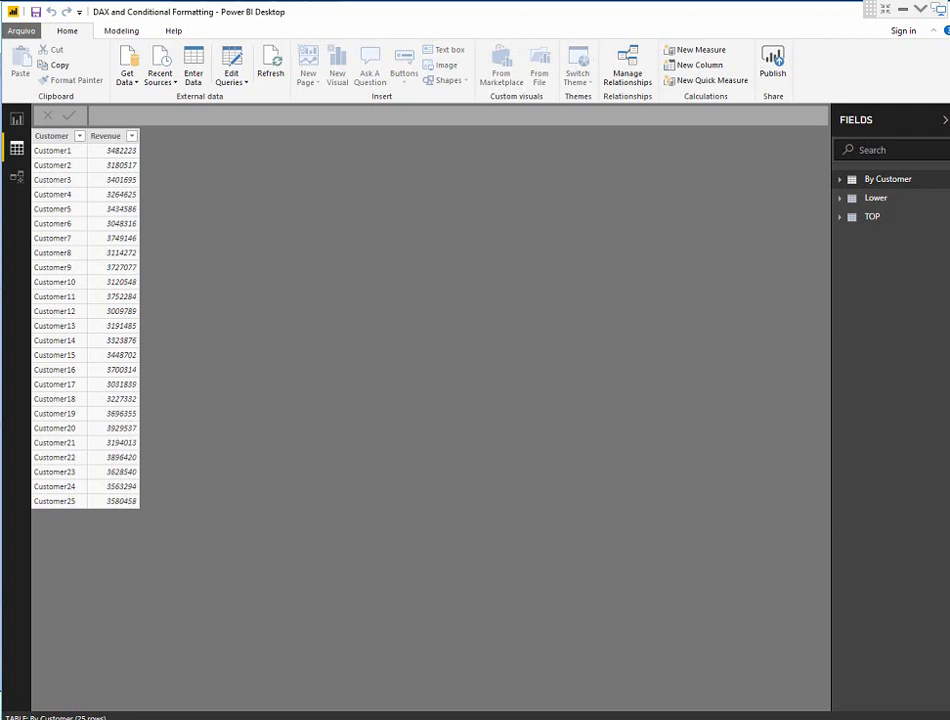
right_click(945, 182)
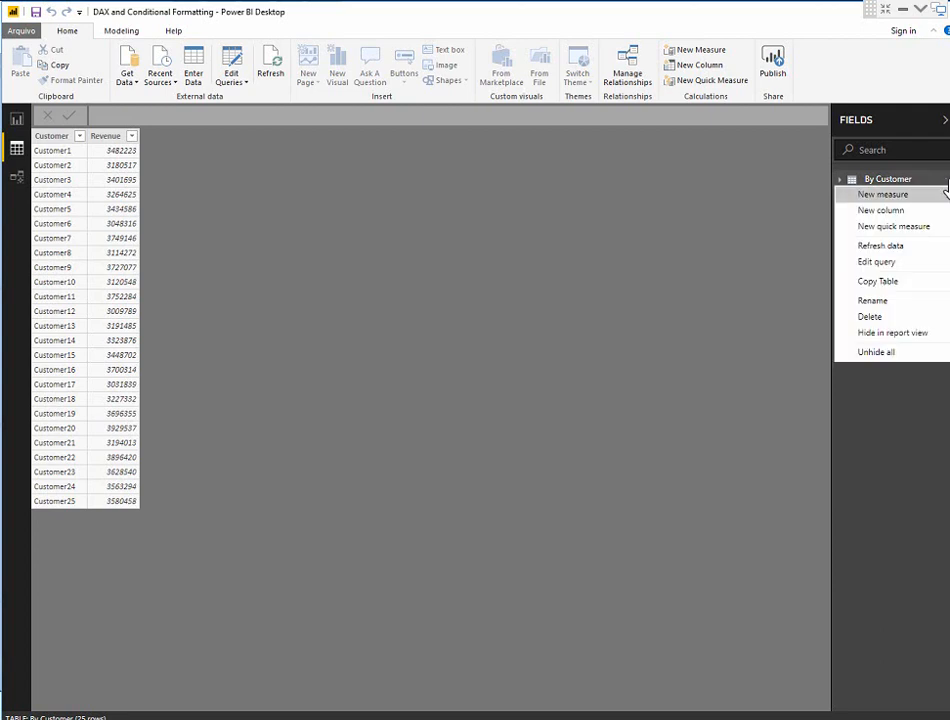
click(895, 202)
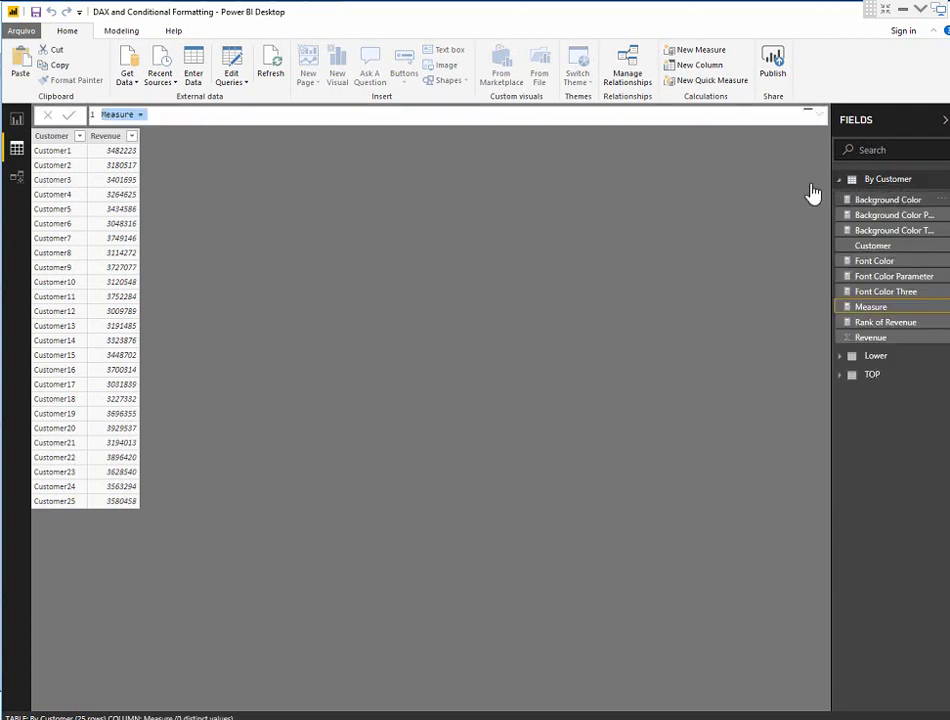
text(Ran)
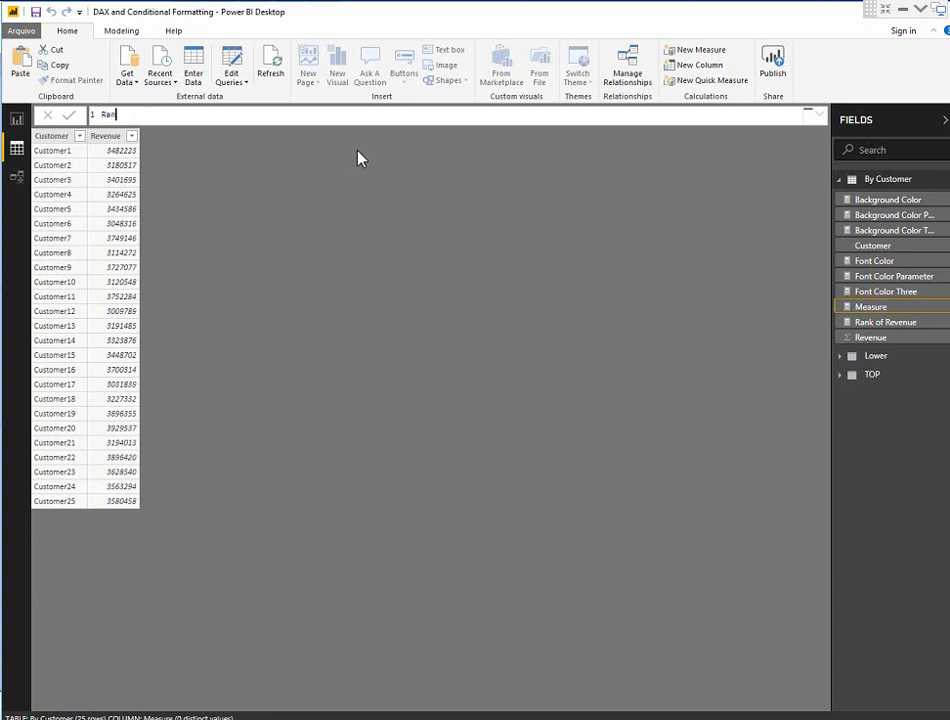
text(k de Receita = RANK)
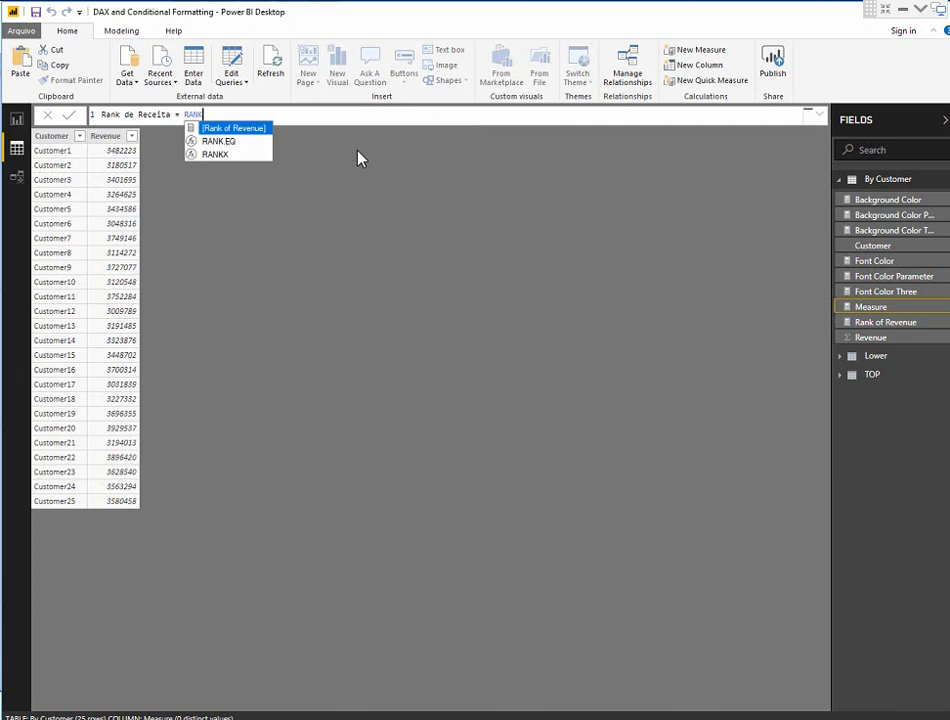
key(Down)
key(Down)
key(Tab)
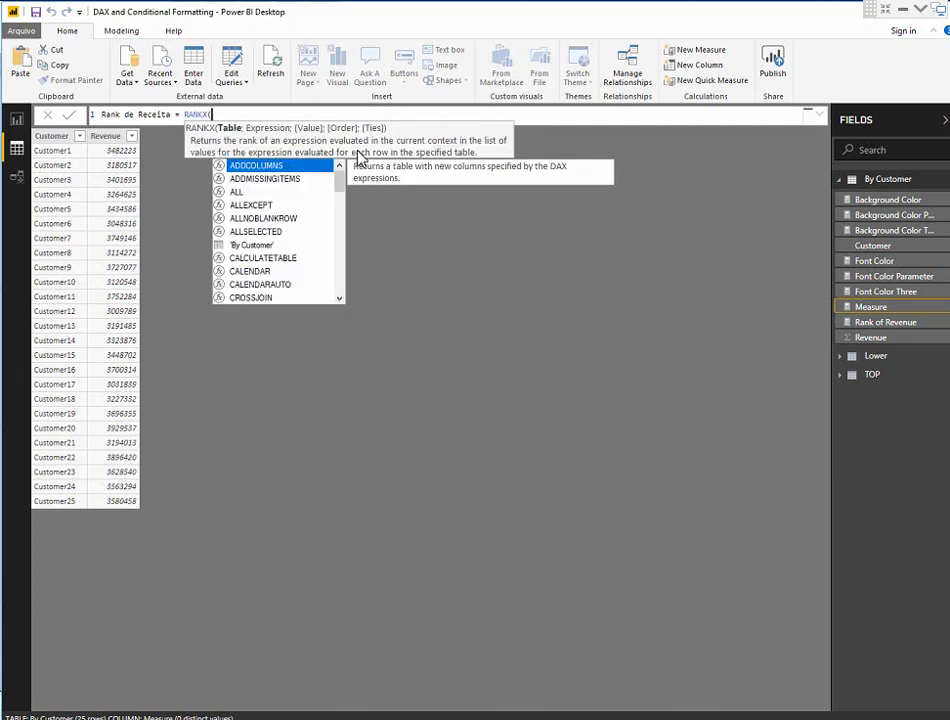
key(shift+Return)
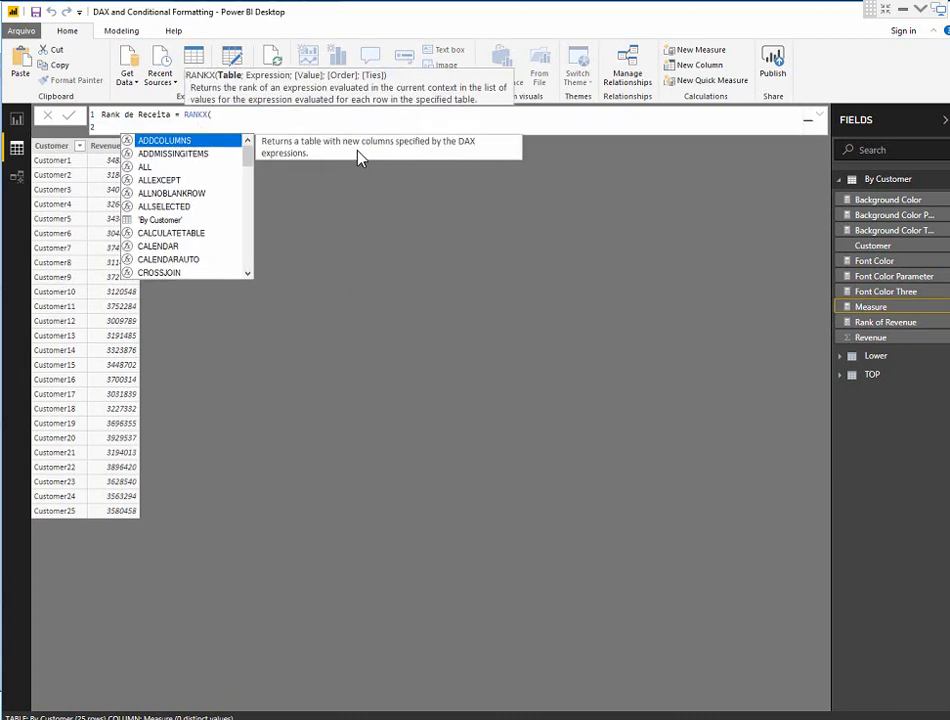
Enter ALL('By Customer') as the RANKX table argument on the formula's second line
text(ADDCOLUMNS)
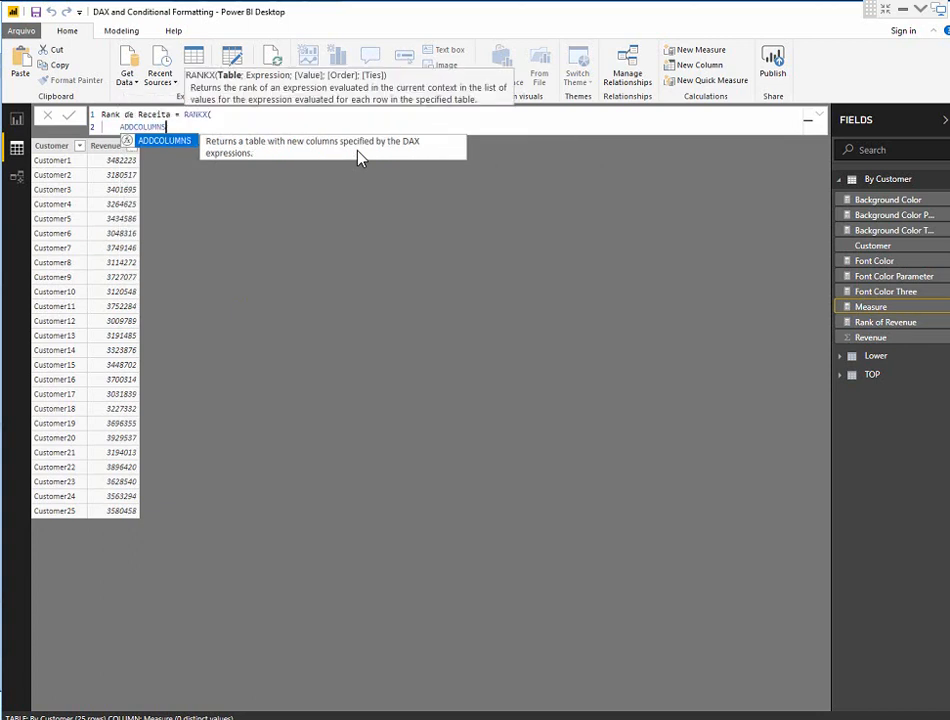
key(Home)
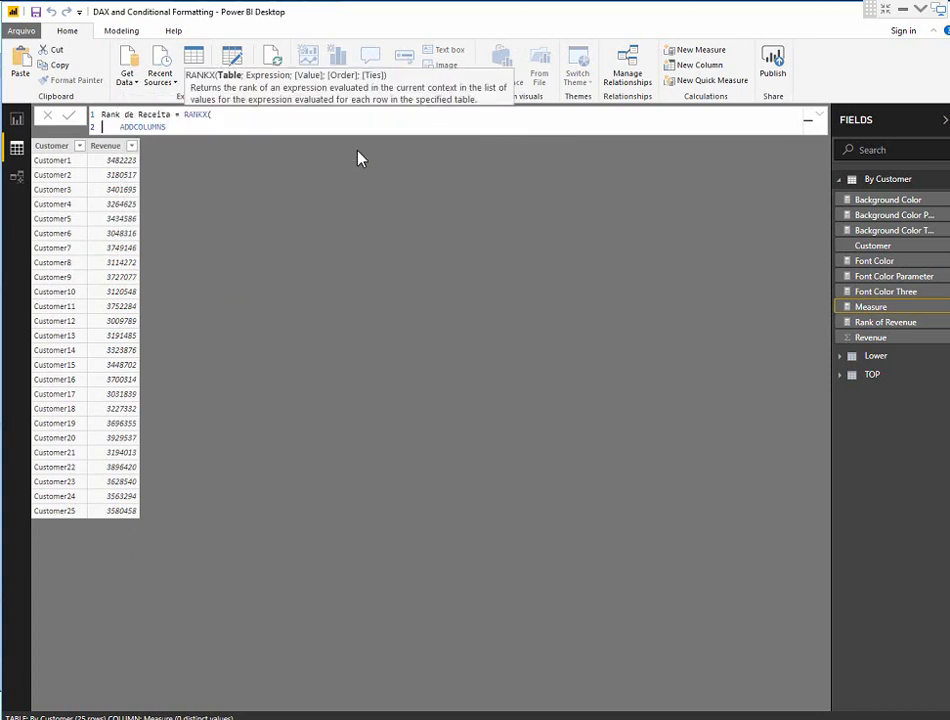
key(shift+End)
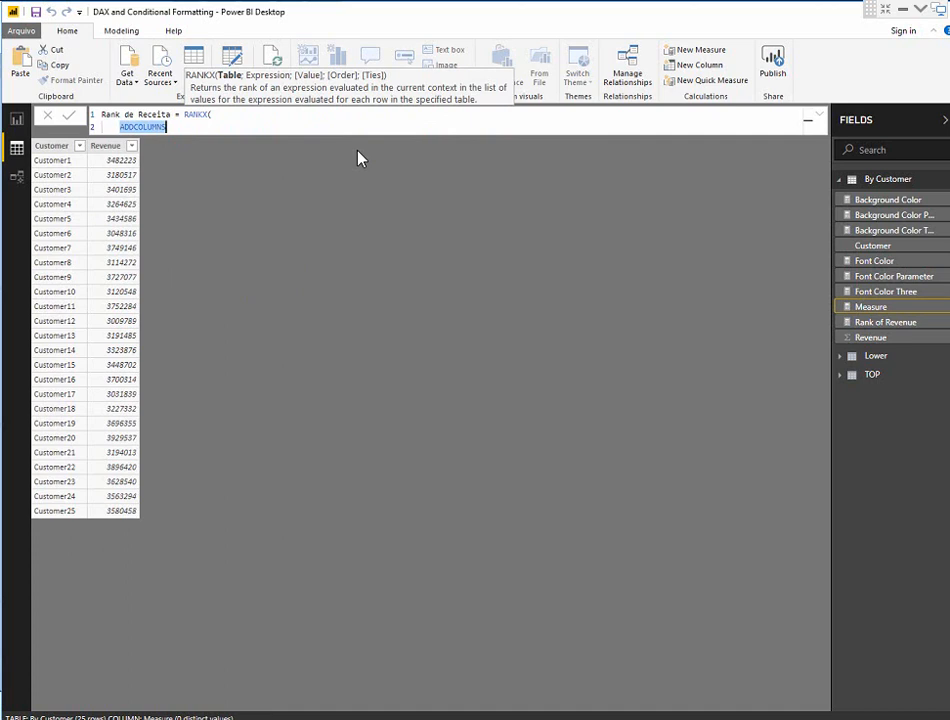
text(ALL()
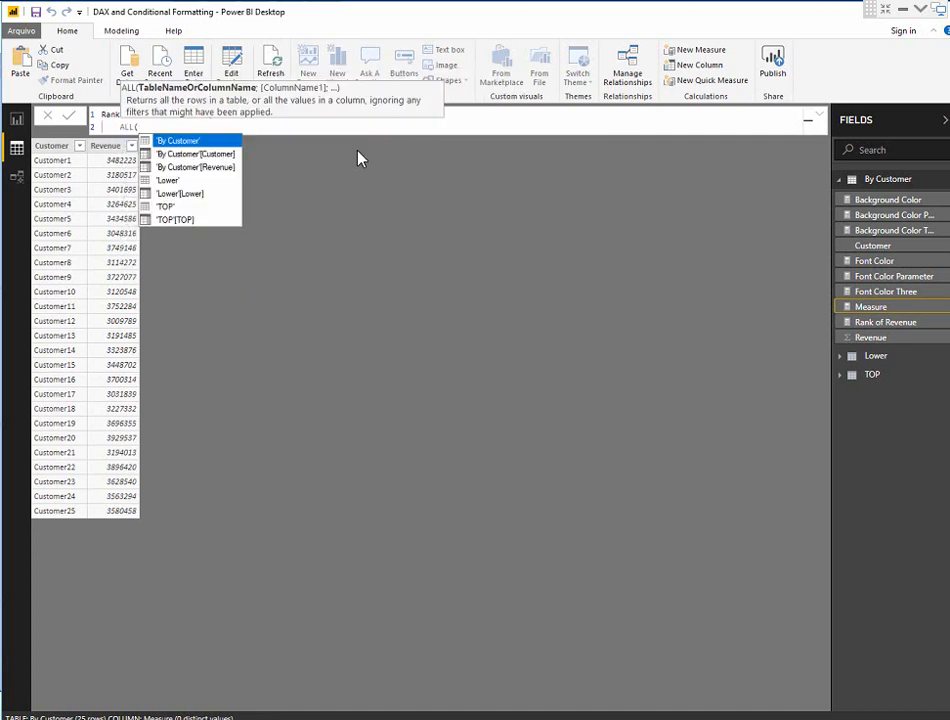
key(Tab)
text())
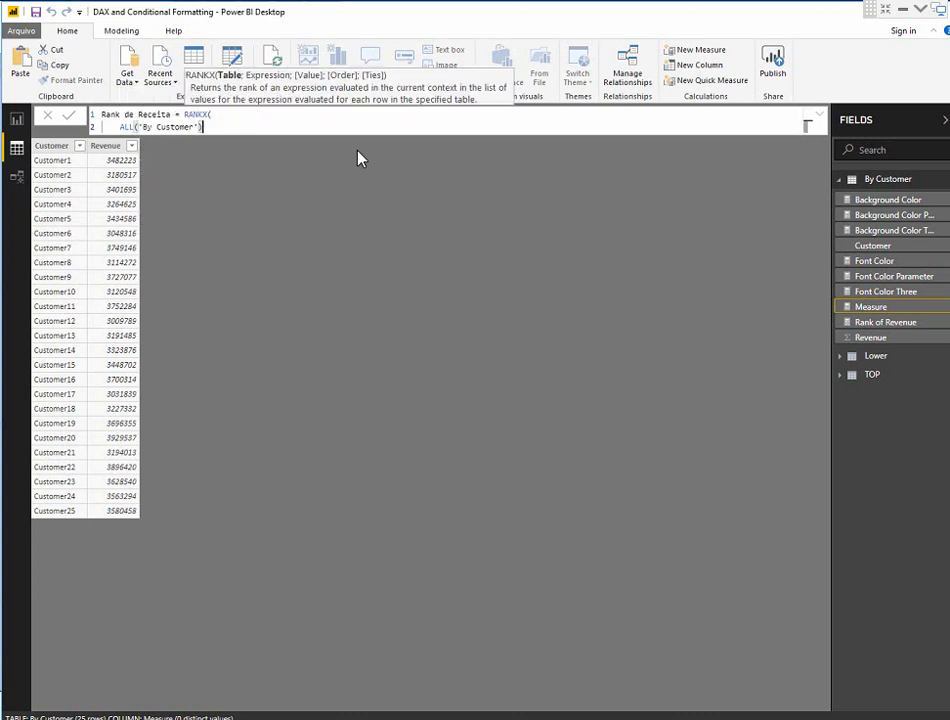
text(;)
key(shift+Return)
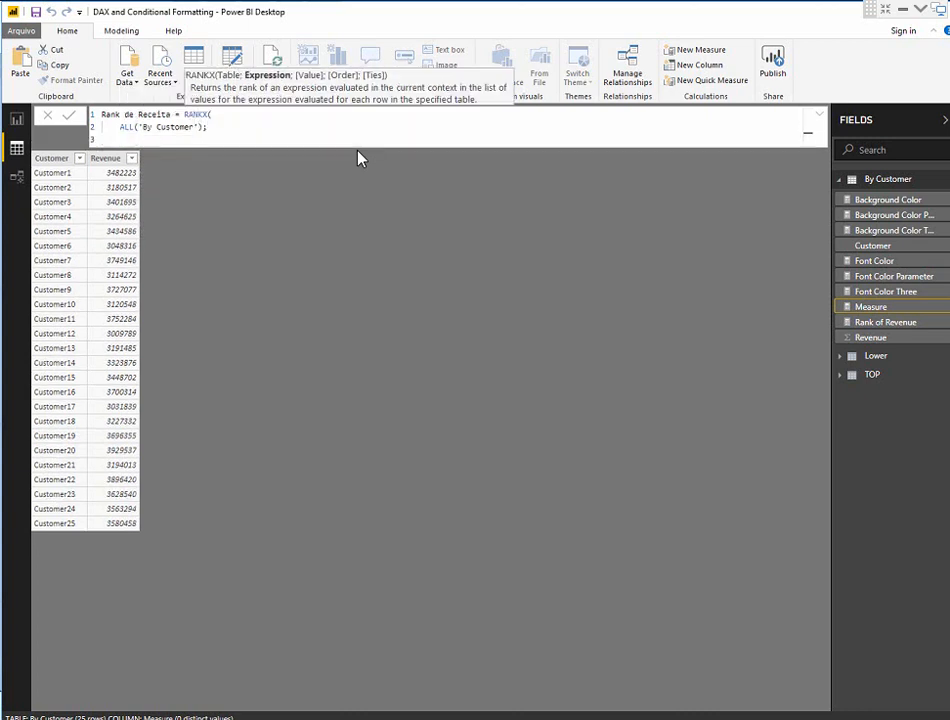
Enter CALCULATE(SUM('By Customer'[Revenue])) as the RANKX expression, then close and commit the measure formula
text(Ca)
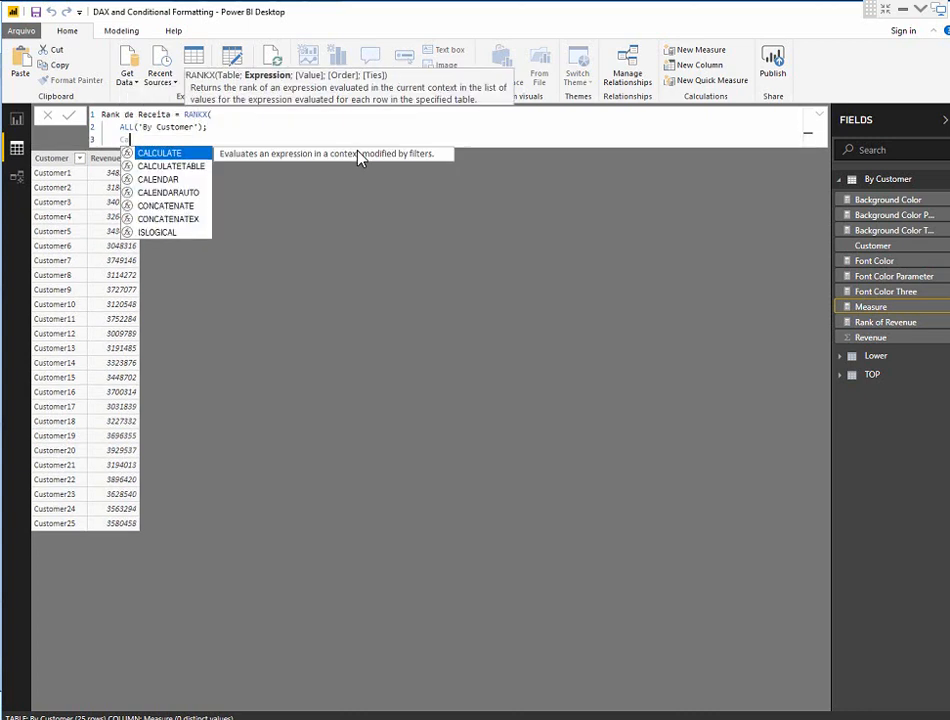
key(Tab)
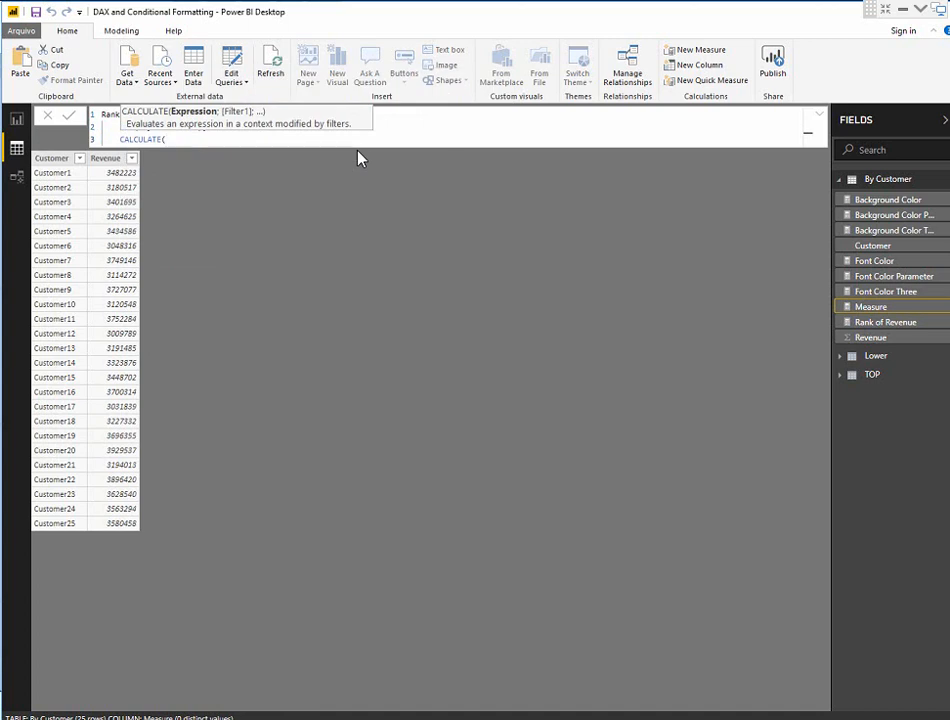
text(SU)
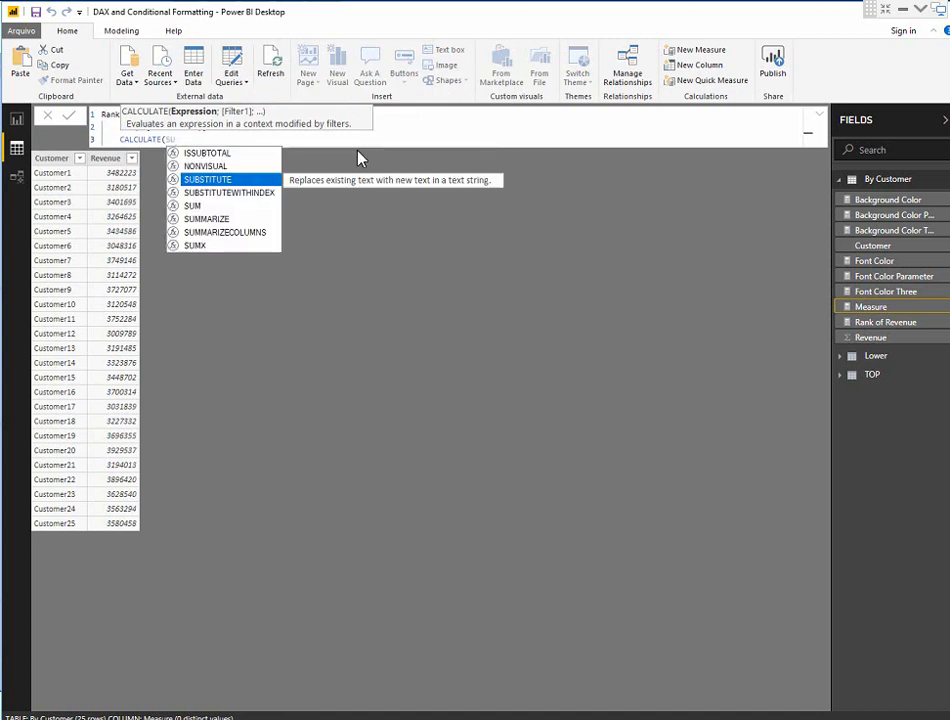
text(M()
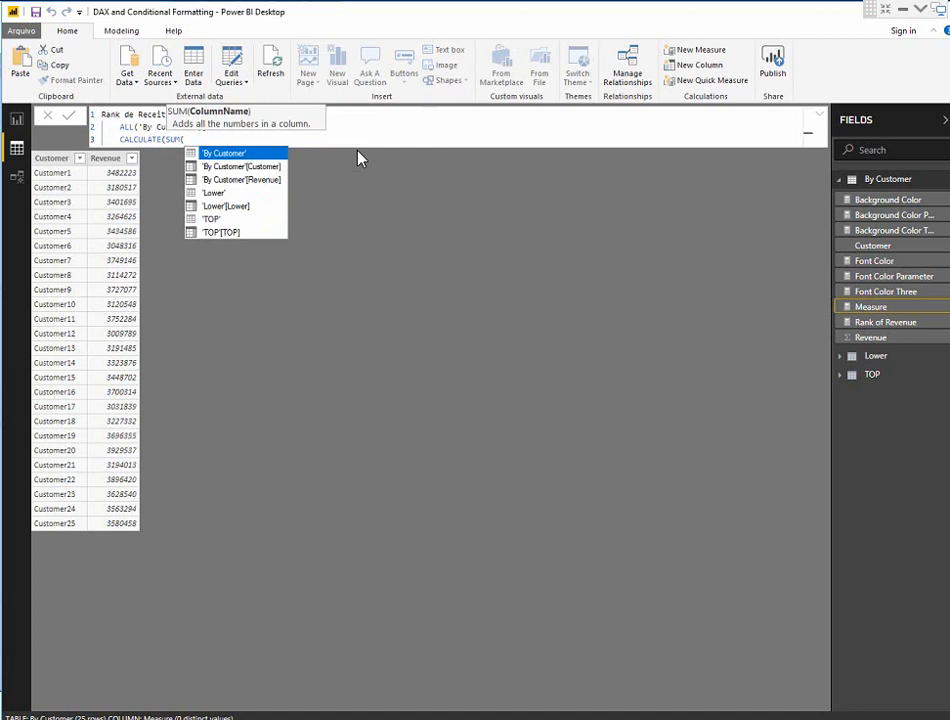
text(Re)
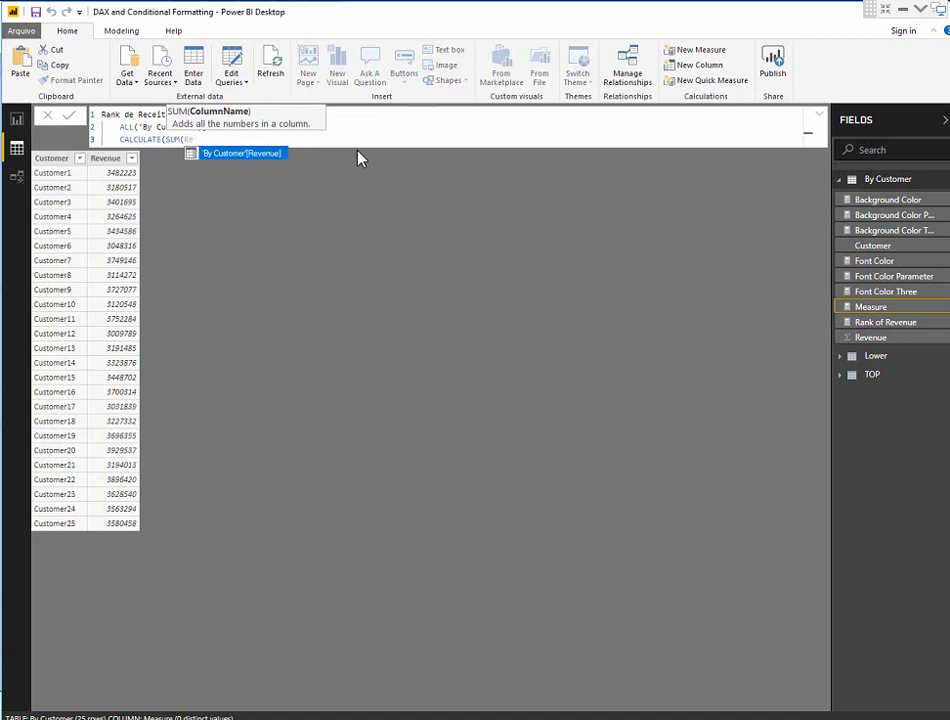
key(Tab)
text()))
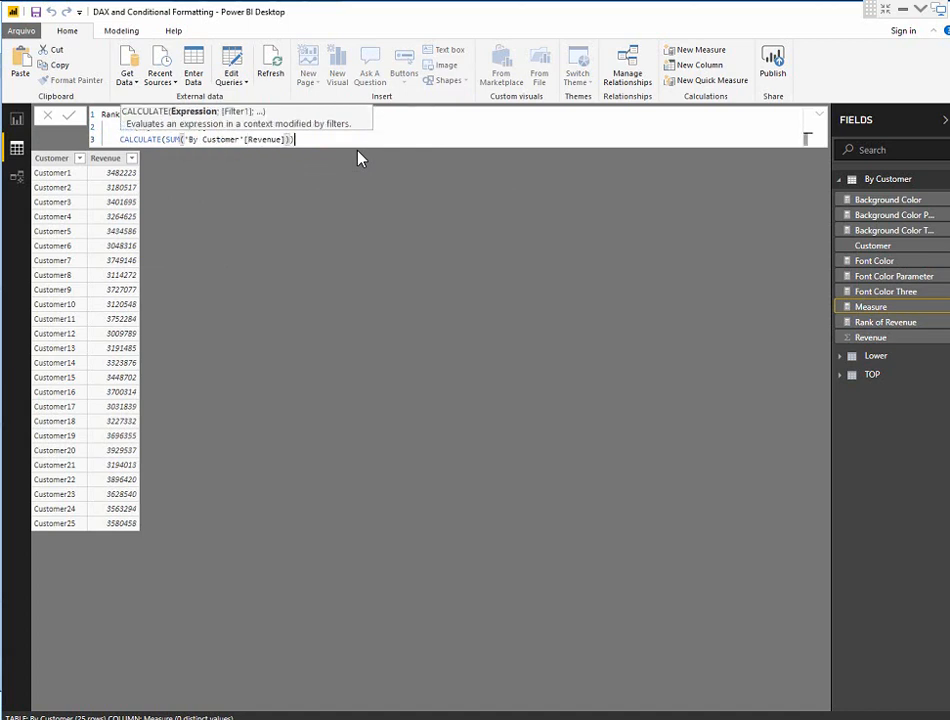
key(BackSpace)
key(shift+Return)
text())
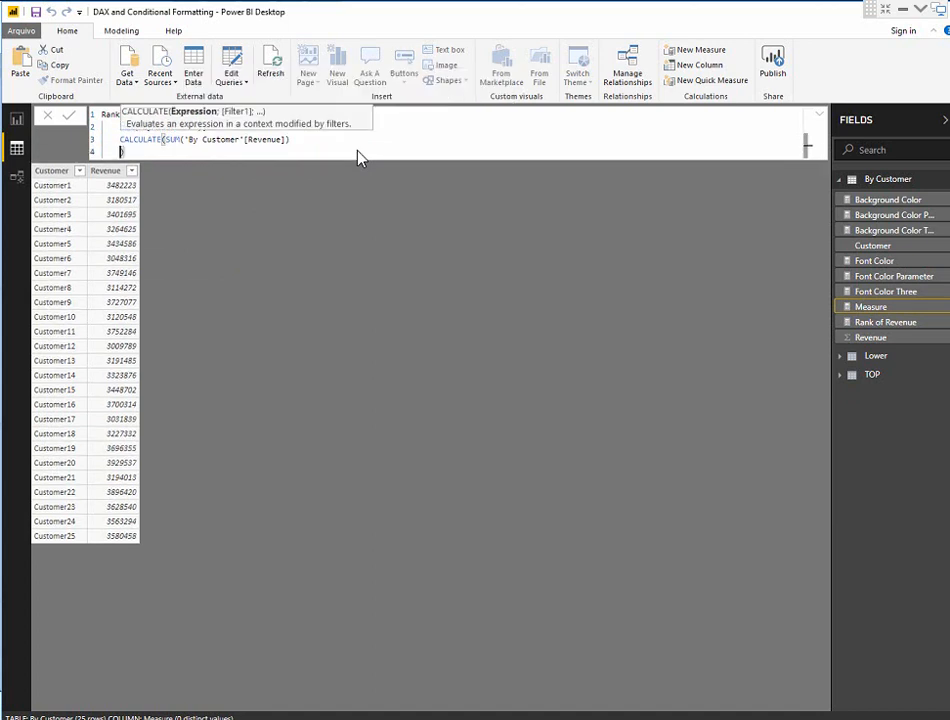
text())
key(Return)
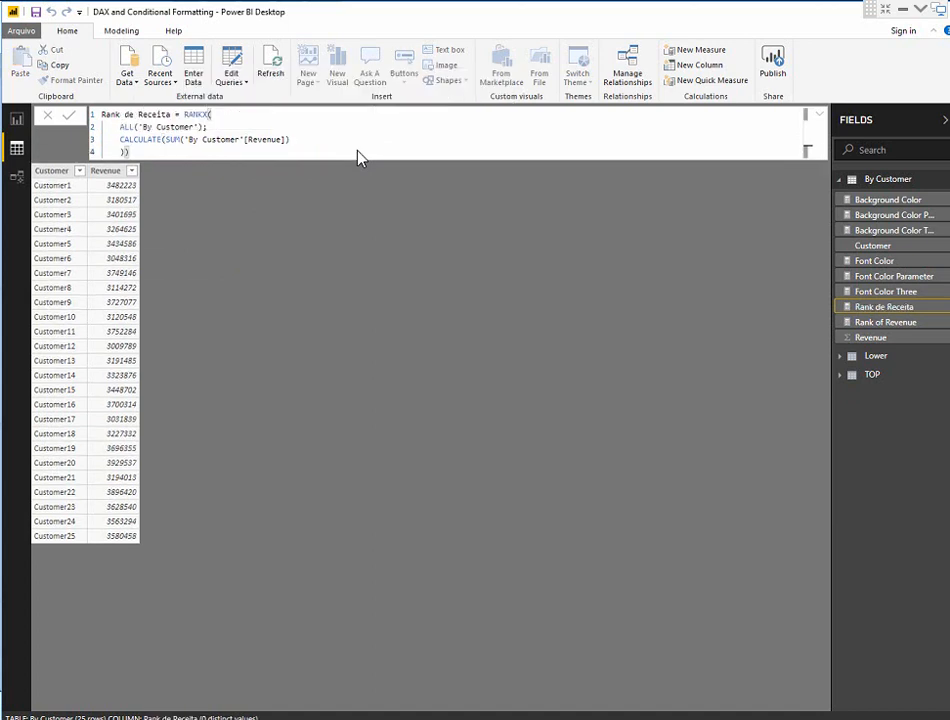
On report Page 2, build a table visual with the columns Customer, Revenue and Rank of Revenue, in that order
click(18, 121)
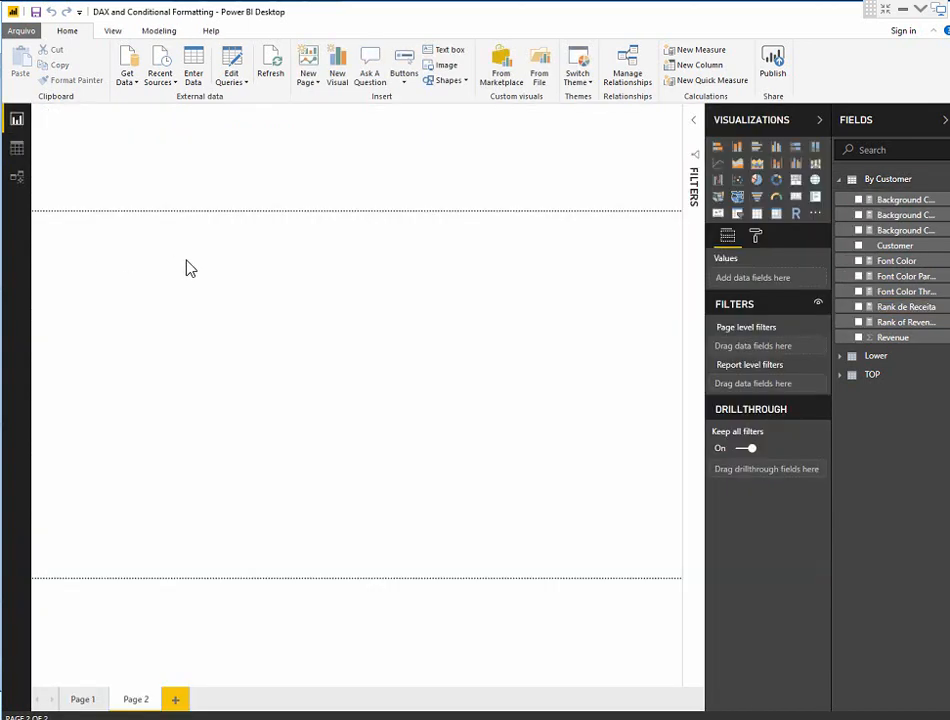
click(858, 246)
click(869, 323)
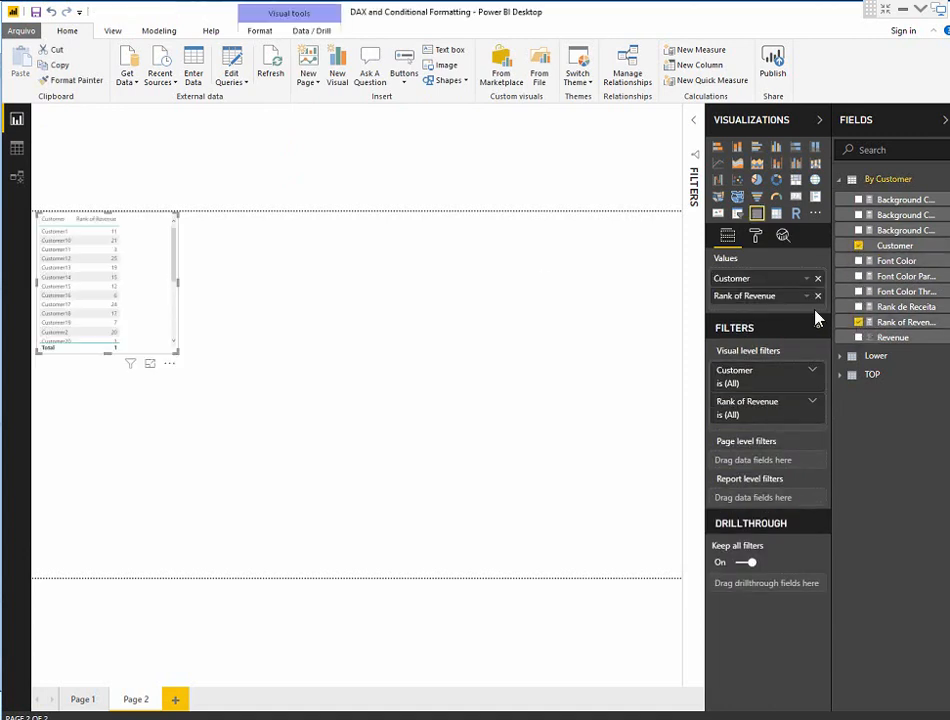
click(859, 339)
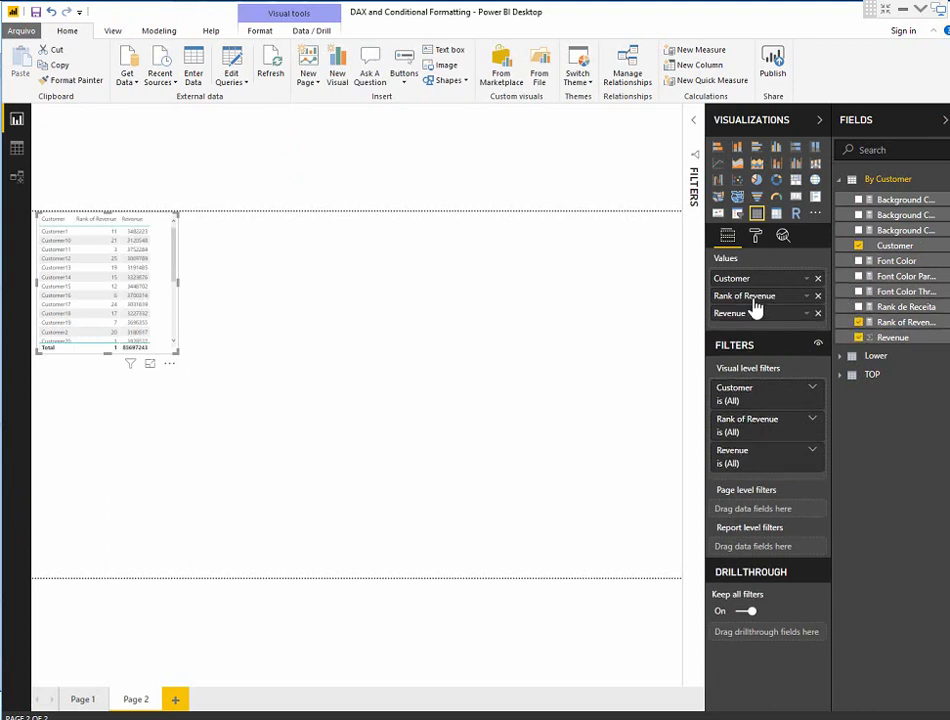
drag(755, 309, 731, 320)
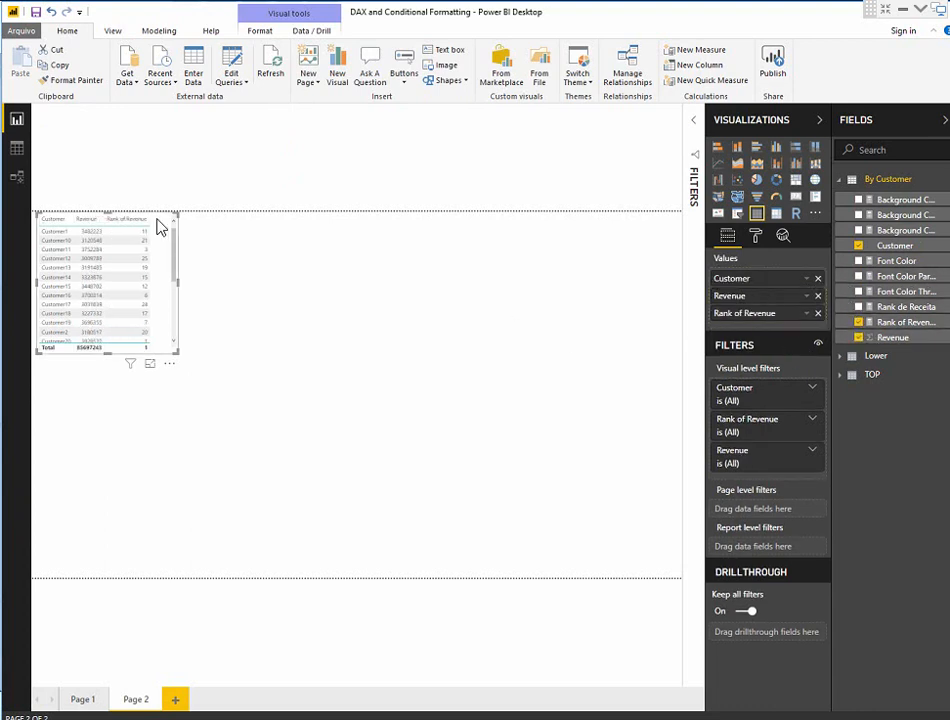
Show the table visual in focus mode and sort it by Revenue in descending order
click(151, 367)
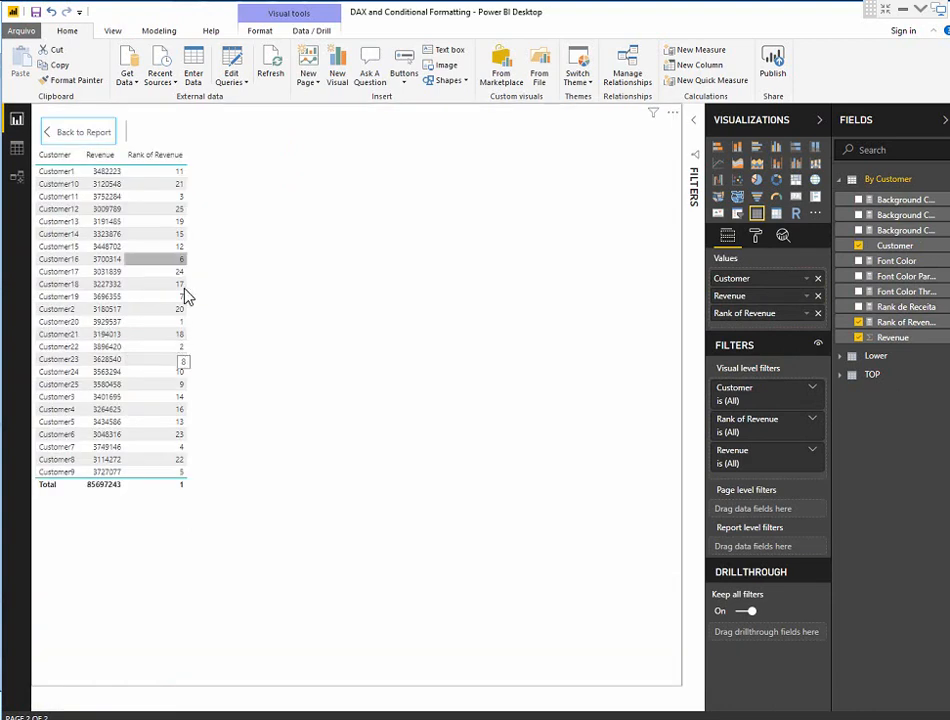
click(95, 158)
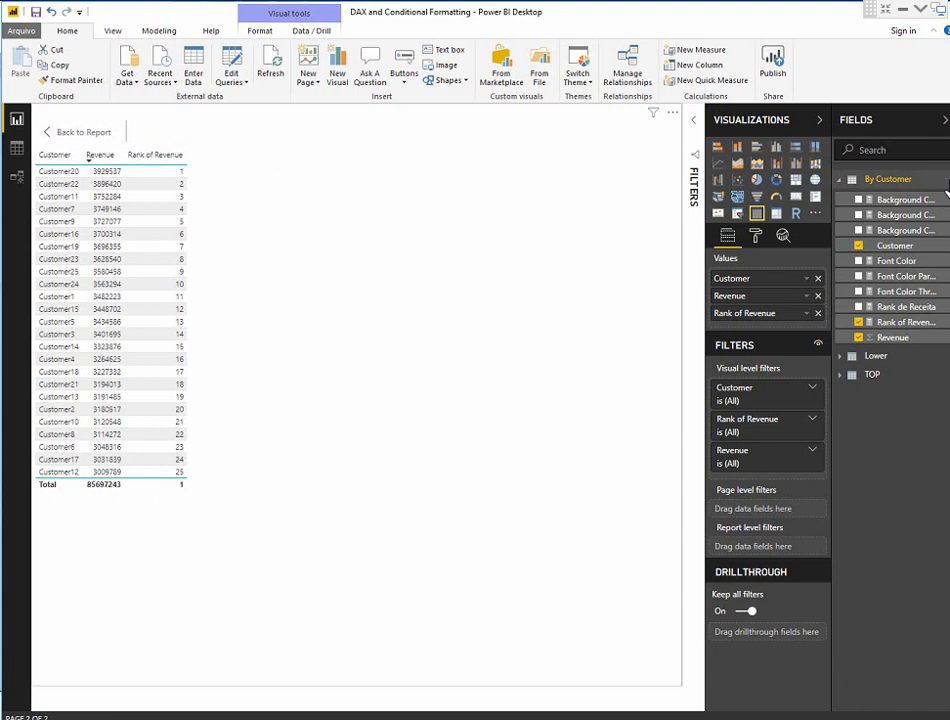
Create another measure in the By Customer table named "Formatação Cor" and expand the formula editor to multiple lines
right_click(944, 180)
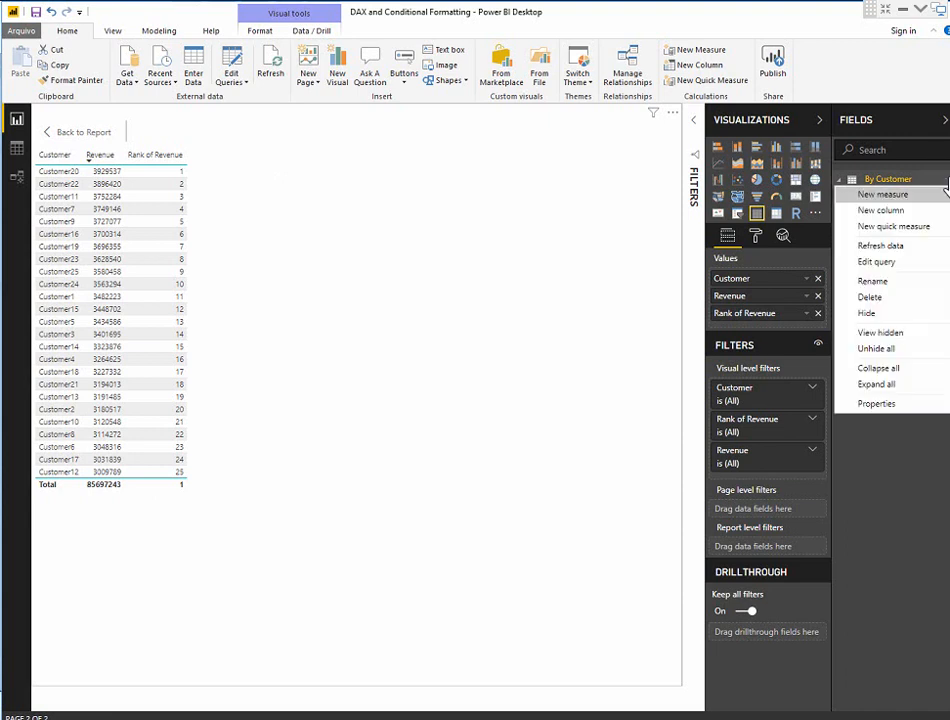
click(895, 198)
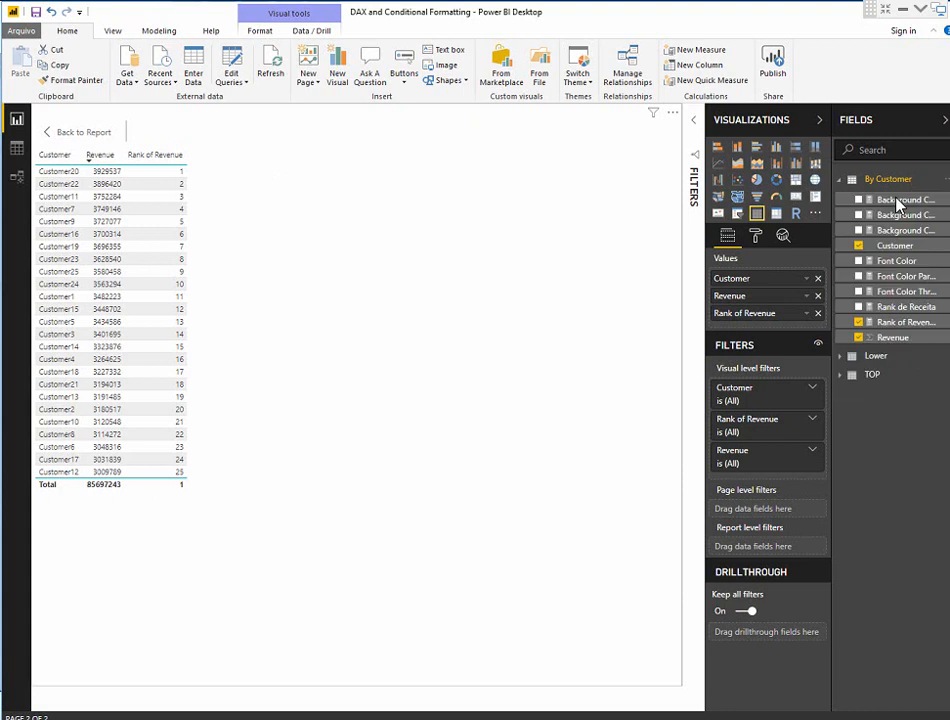
double_click(118, 114)
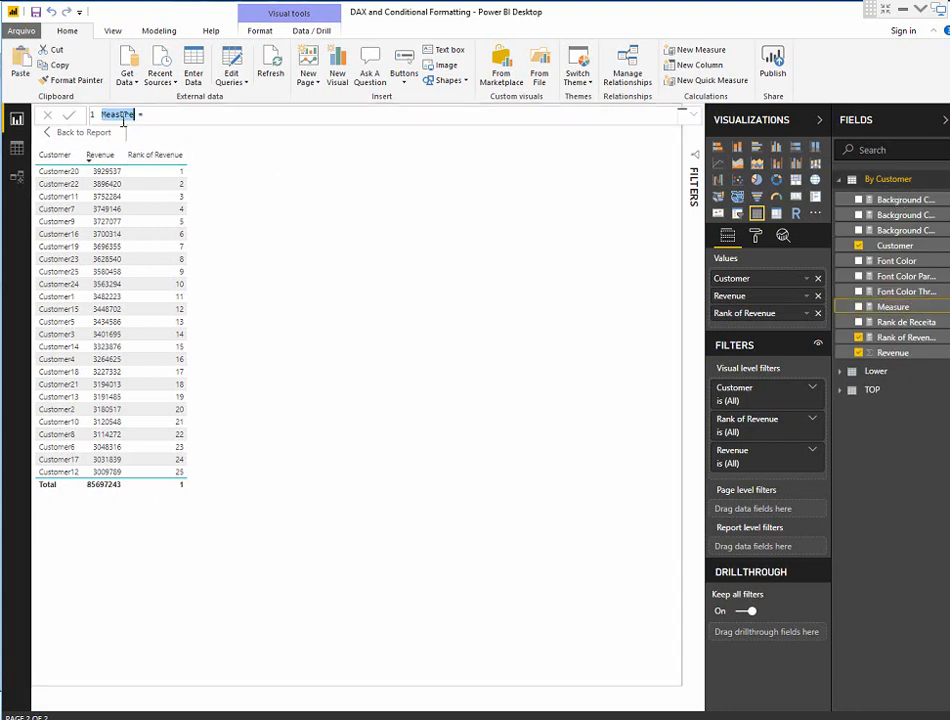
key(BackSpace)
text(Totaltação Cor)
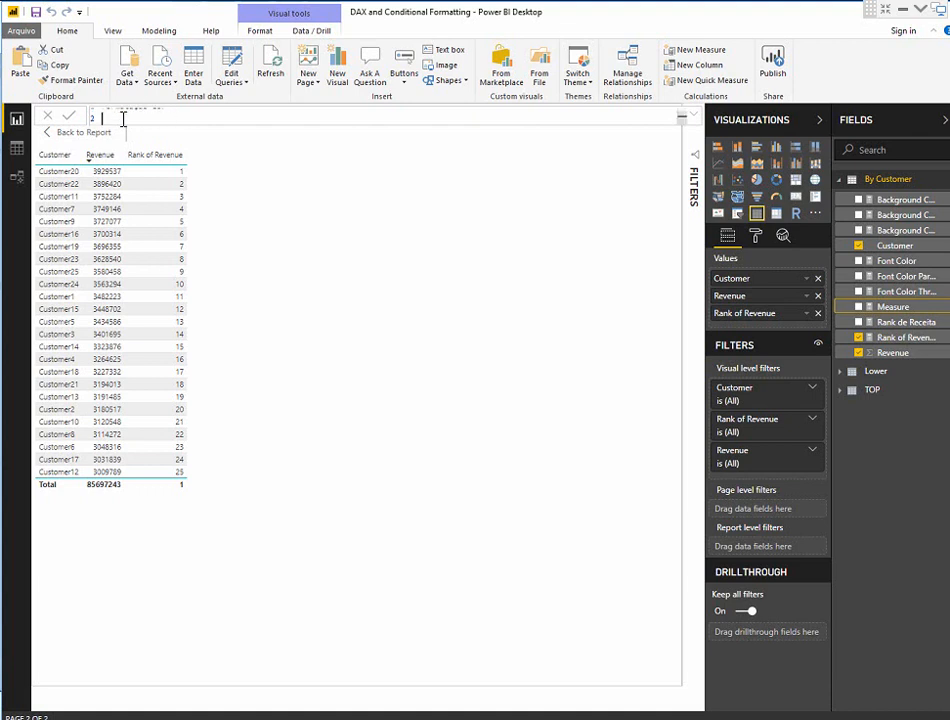
key(shift+Return)
click(694, 117)
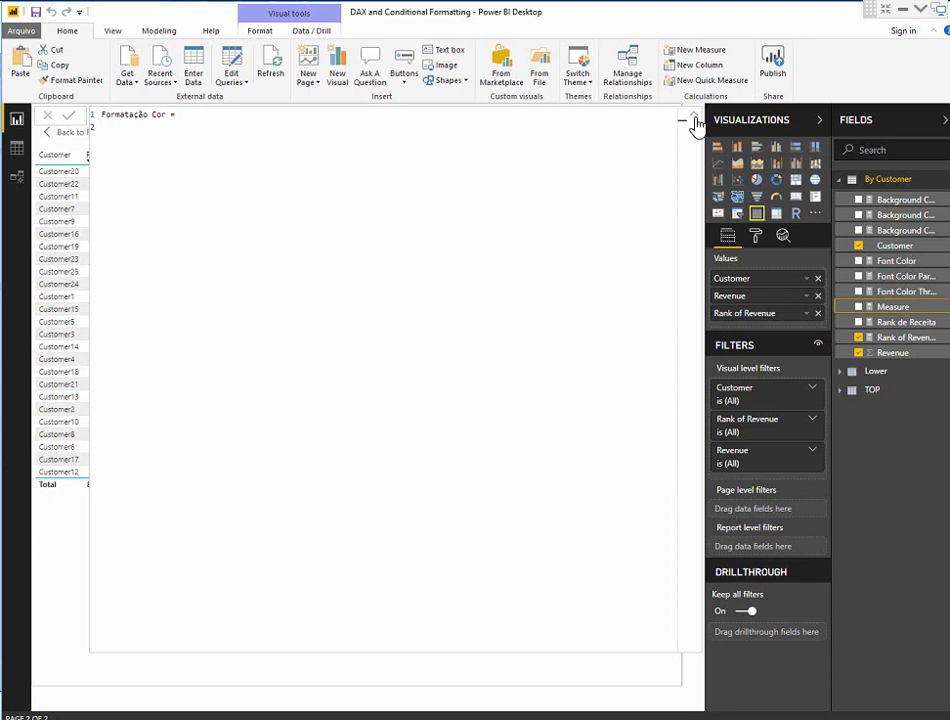
Start a SWITCH function in the Formatação Cor measure with [Rank de Receita] as its expression, on its own line
text(s)
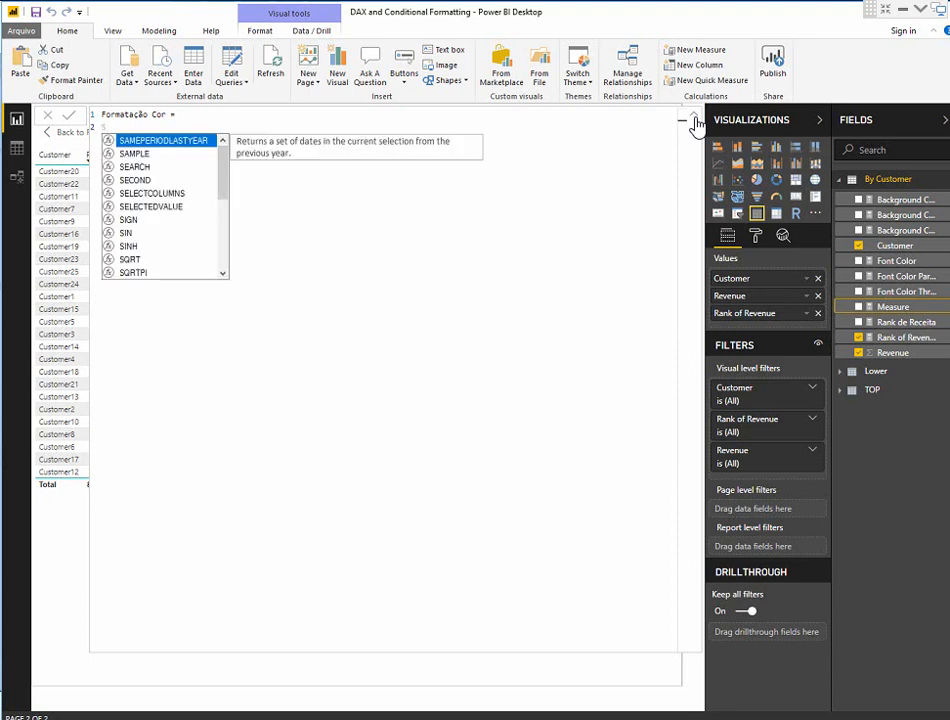
text(w)
key(Tab)
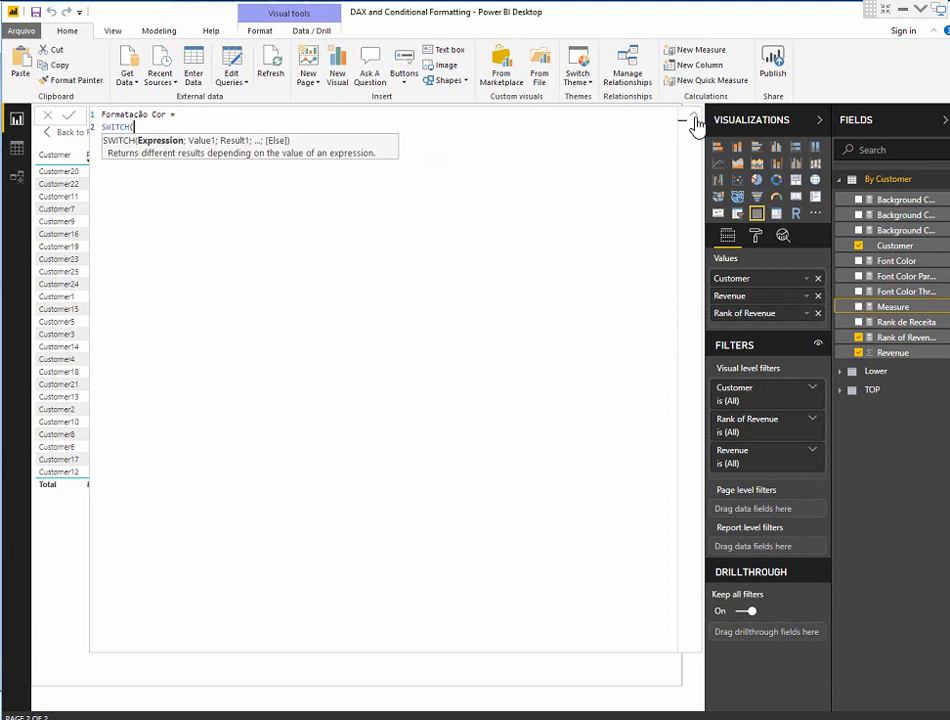
key(shift+Return)
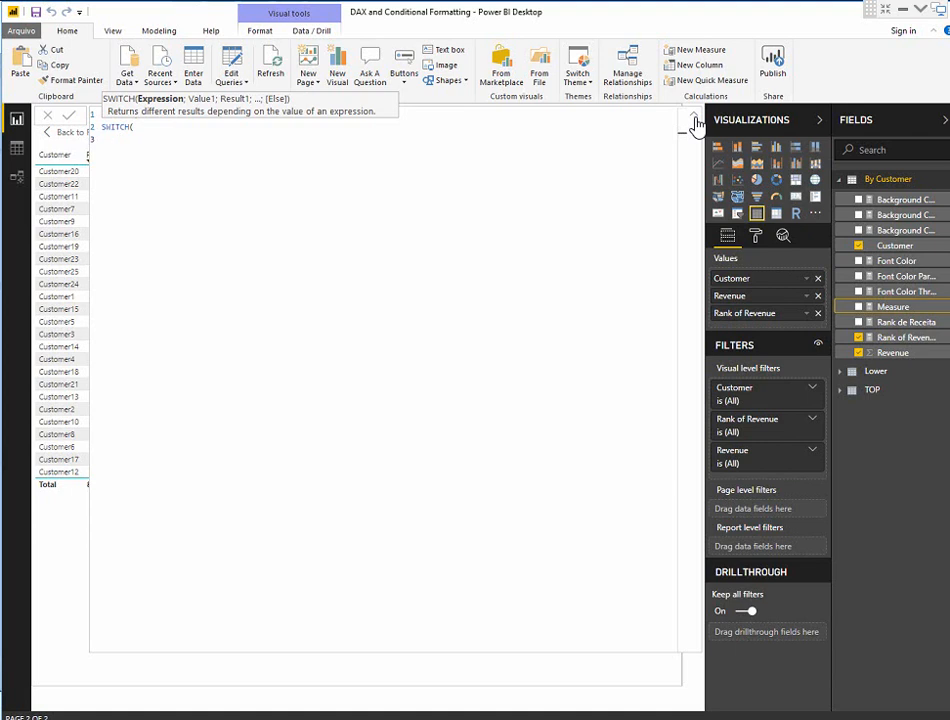
text(Ran)
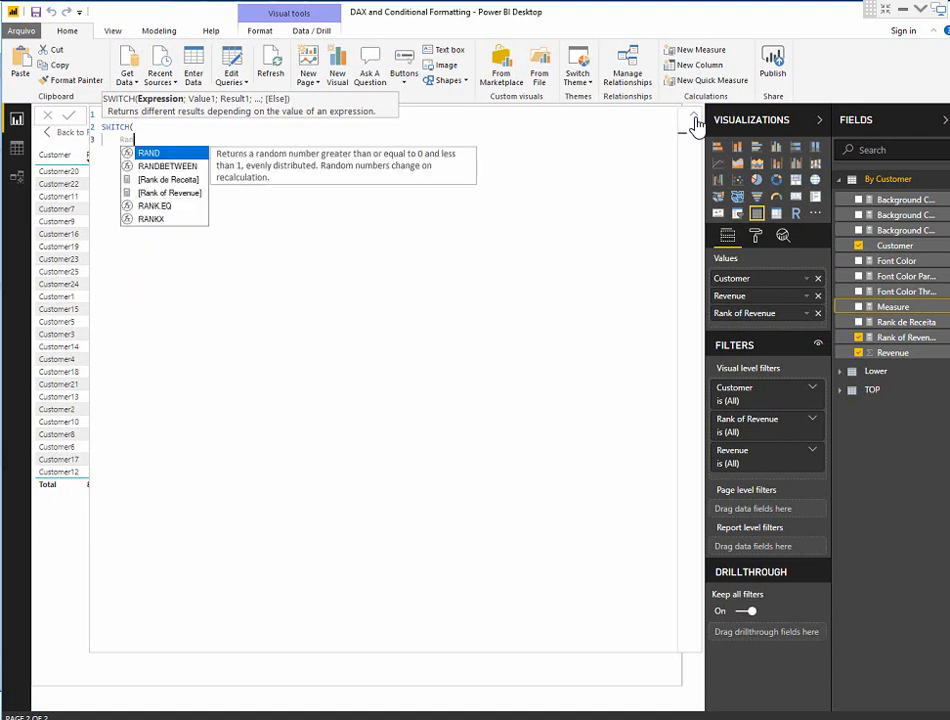
key(Down)
key(Down)
key(Tab)
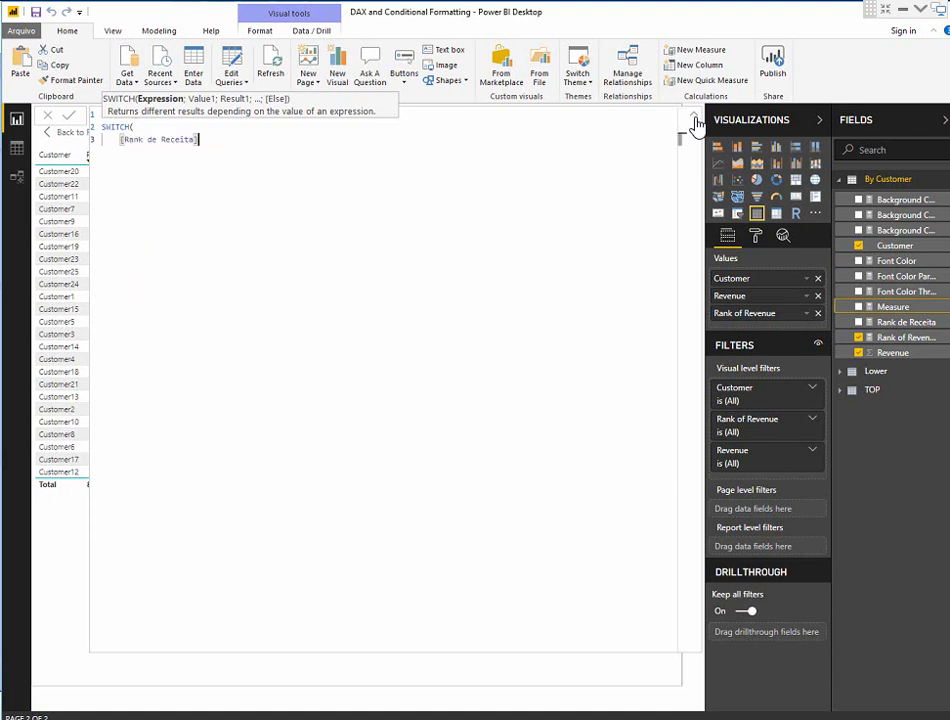
text(;)
key(Return)
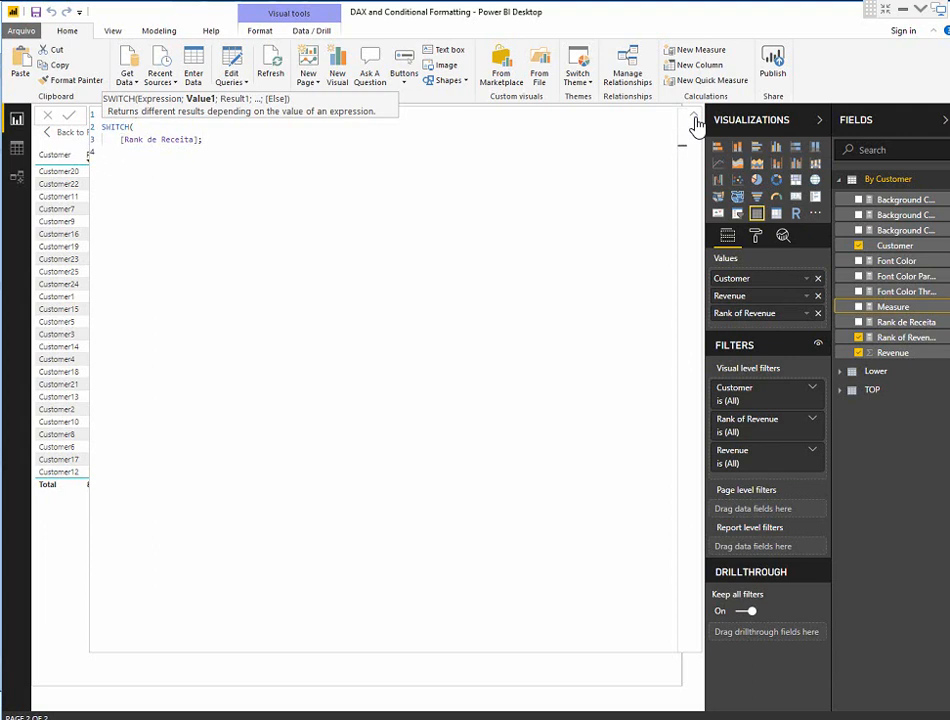
Add the SWITCH cases 1 returning "Green" and 25 returning "Red", each on a separate line
text(1;)
text("Green" ;)
key(Return)
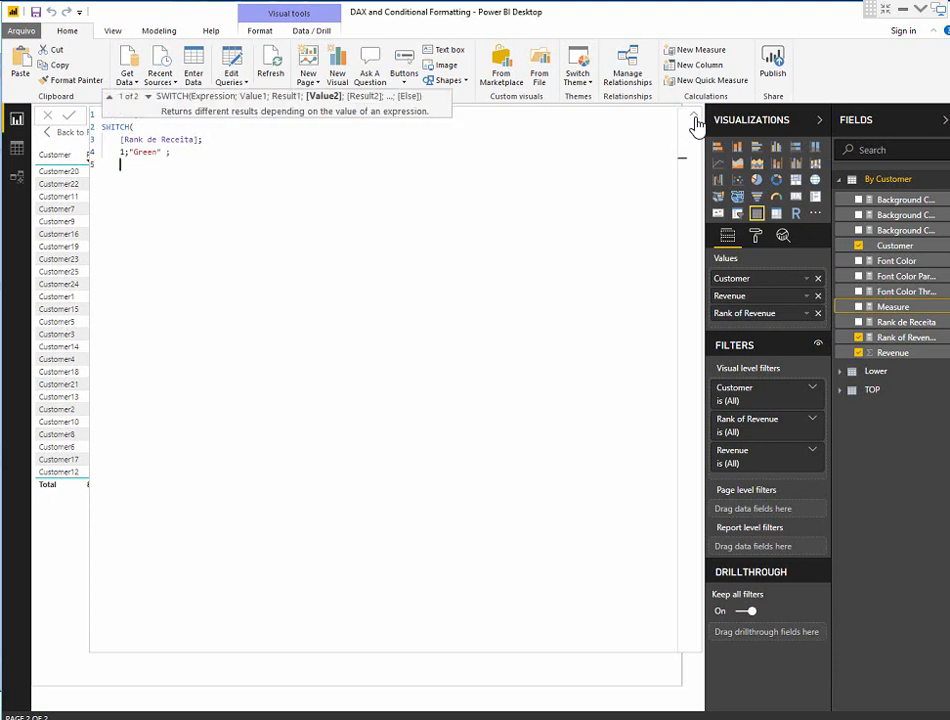
text(25;"Red";)
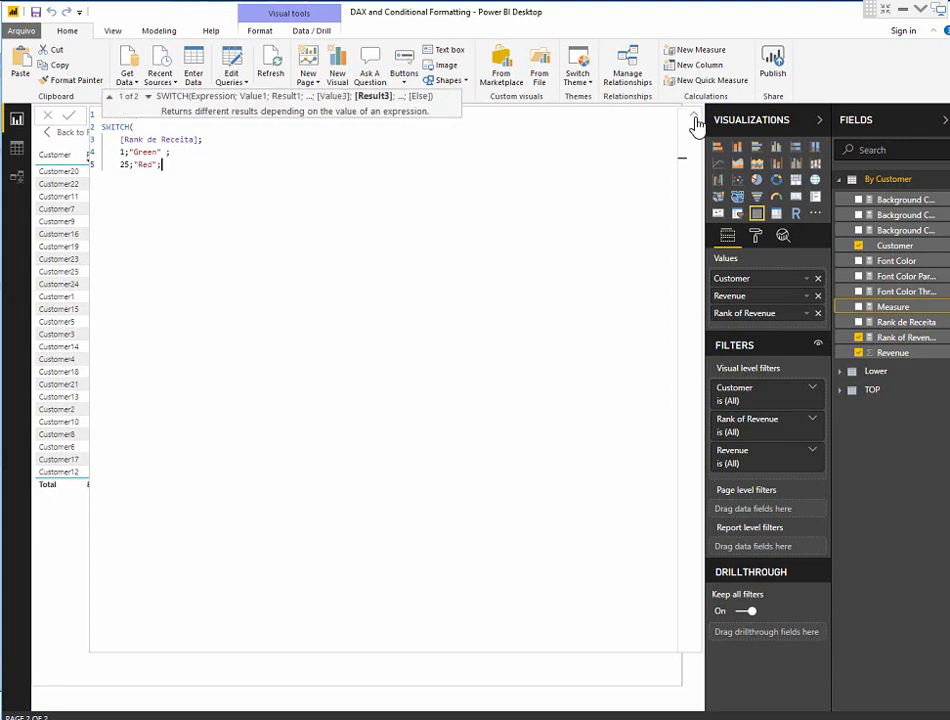
Add "White" as the SWITCH default result, close the function, commit the measure and collapse the formula editor
key(shift+Return)
text(W)
key(BackSpace)
text("")
text(White)
key(shift+Return)
text())
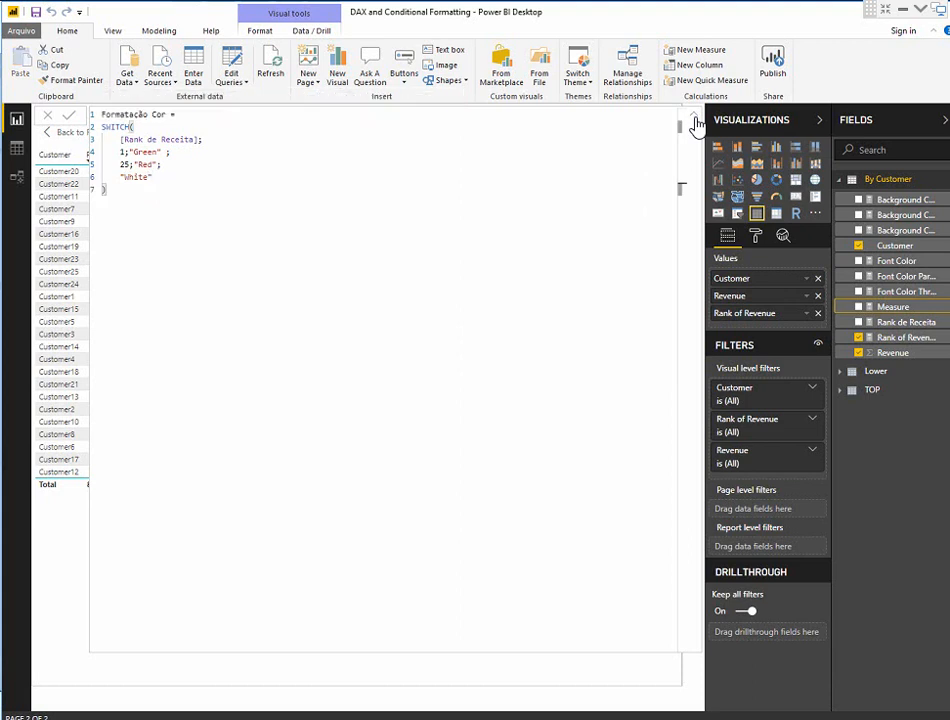
key(Return)
click(695, 118)
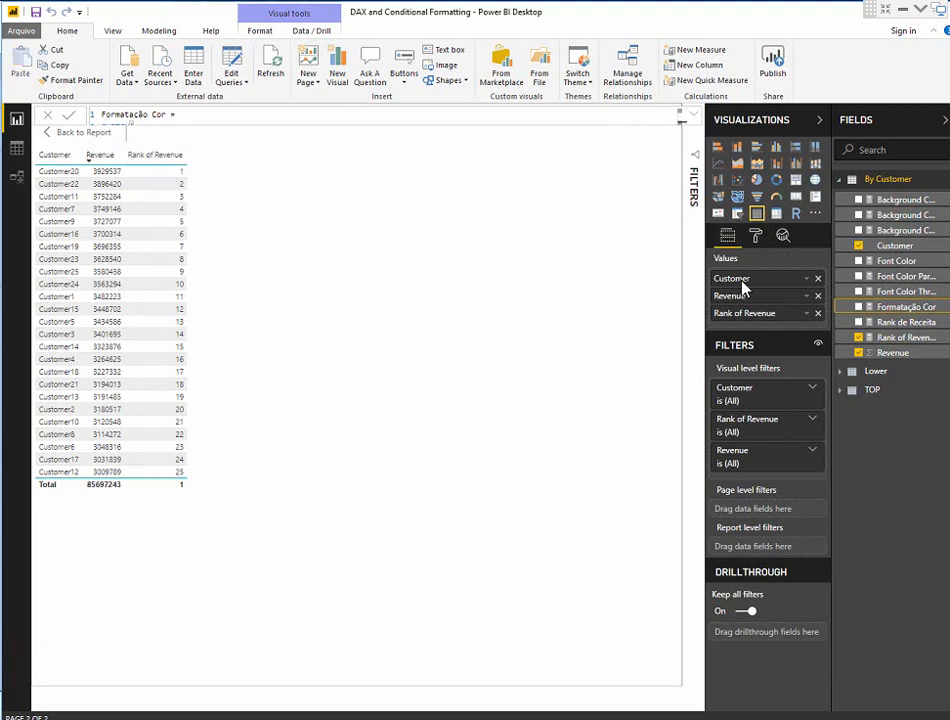
Turn on background color conditional formatting for the table's Rank of Revenue column
click(757, 238)
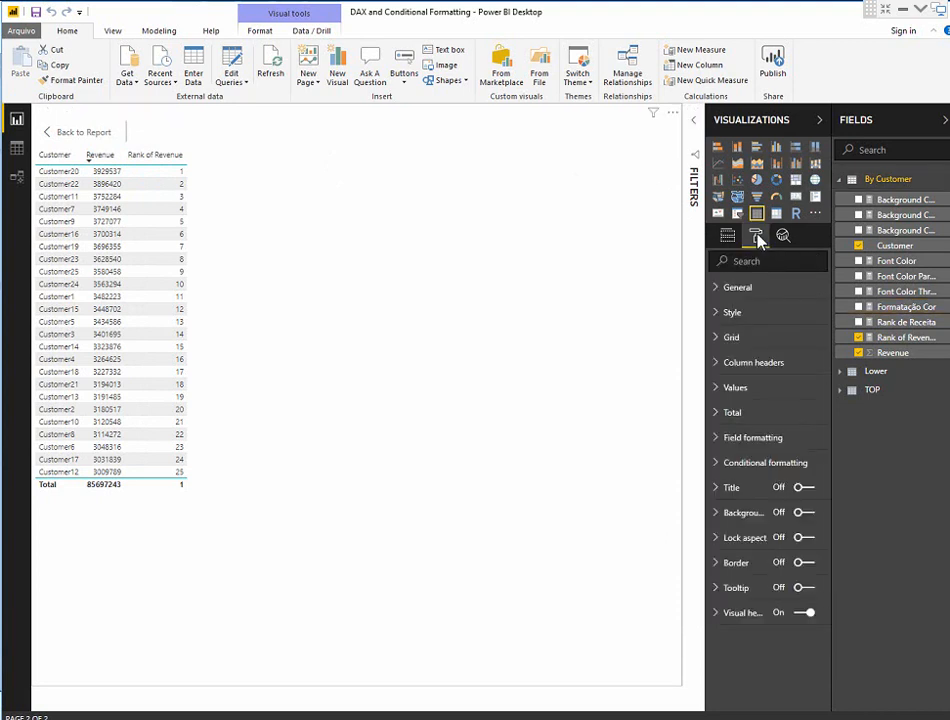
click(719, 465)
click(753, 490)
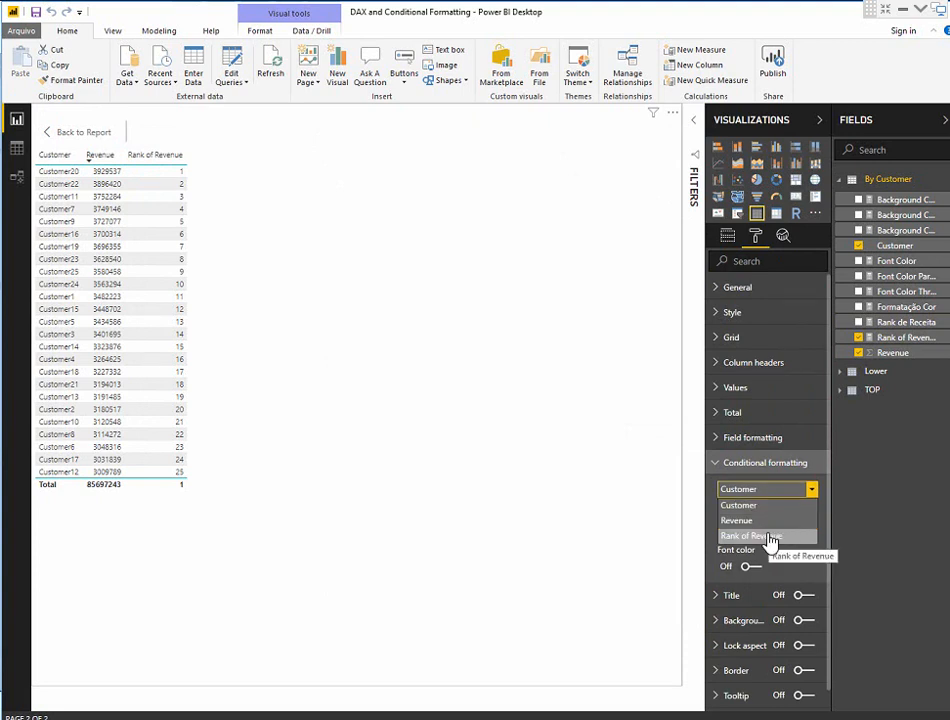
click(766, 538)
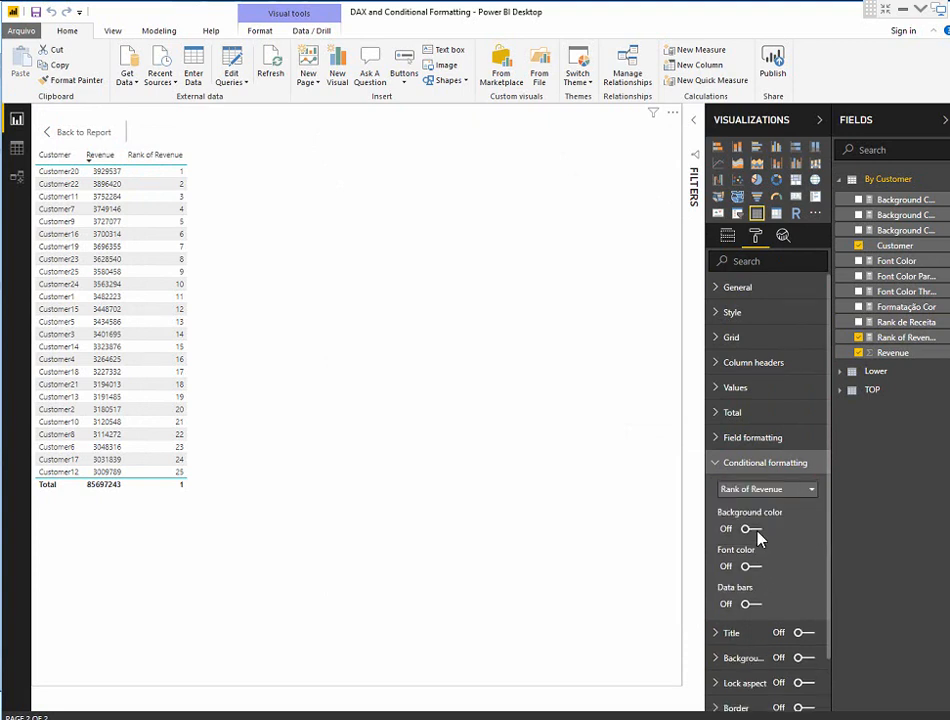
click(752, 530)
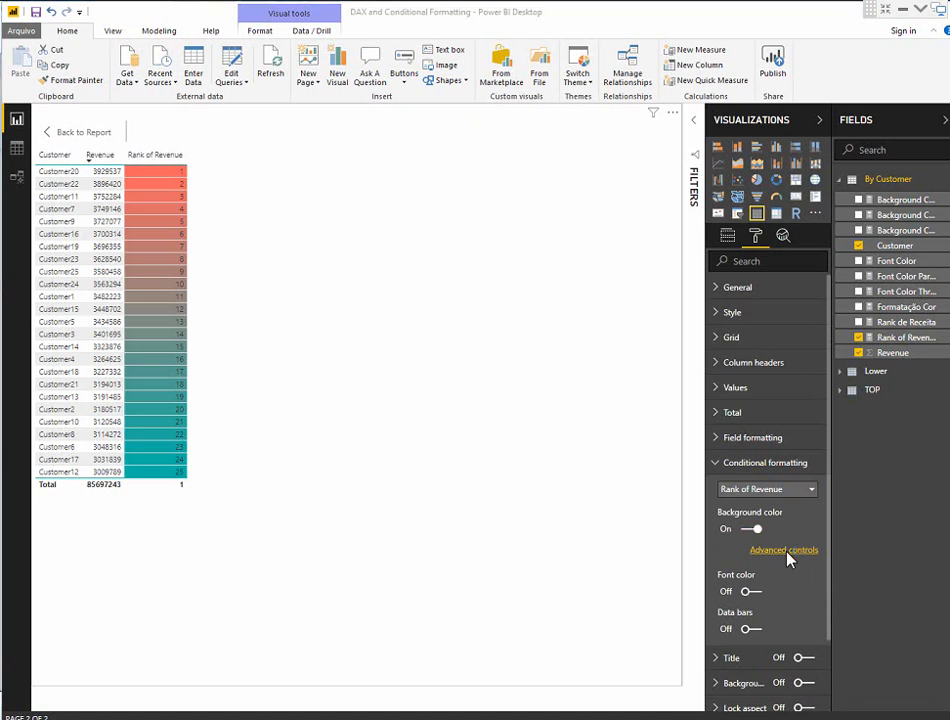
In the advanced background color settings, format Rank of Revenue by field value based on the Formatação Cor measure
click(787, 559)
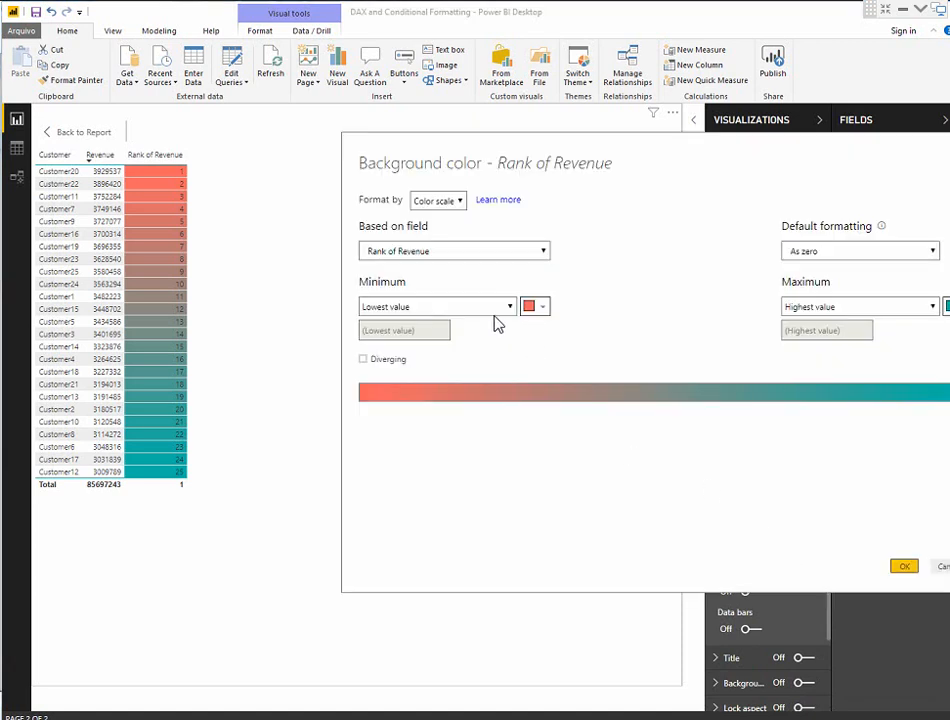
click(452, 205)
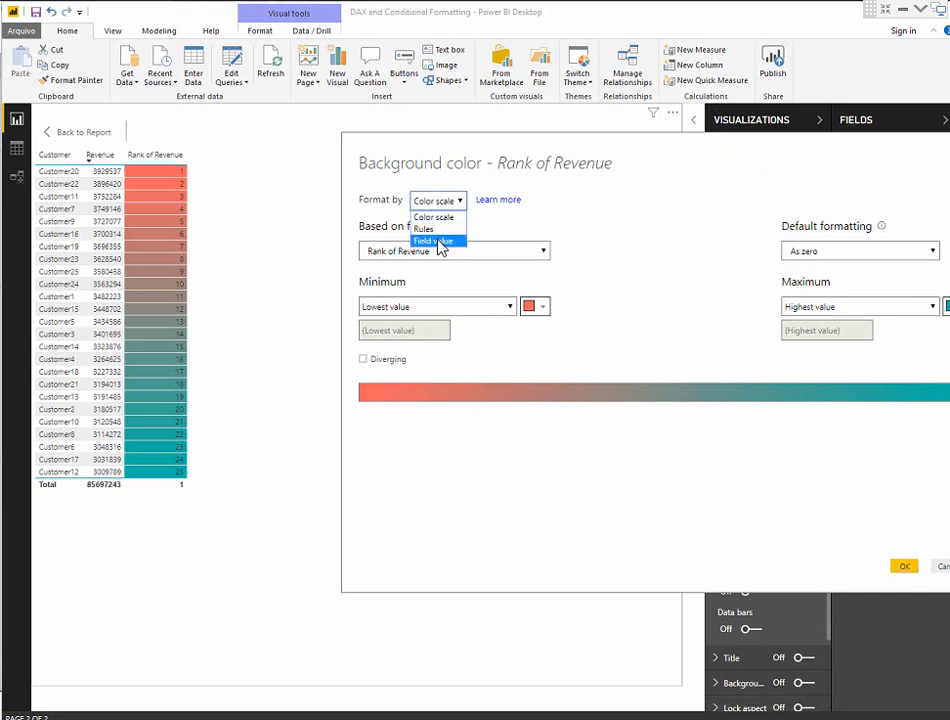
click(437, 242)
click(469, 253)
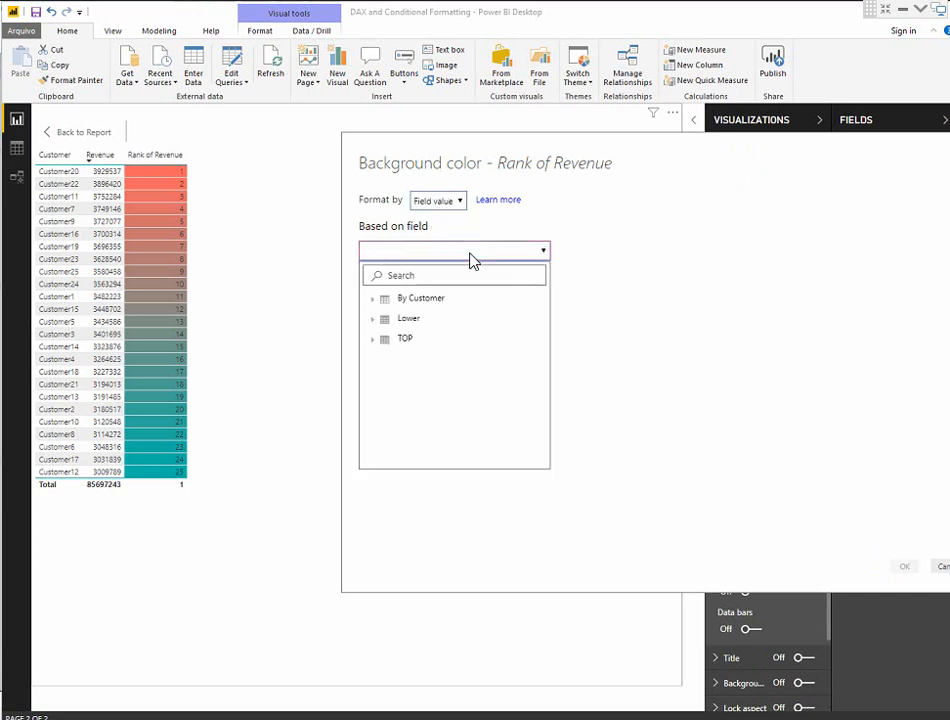
click(374, 302)
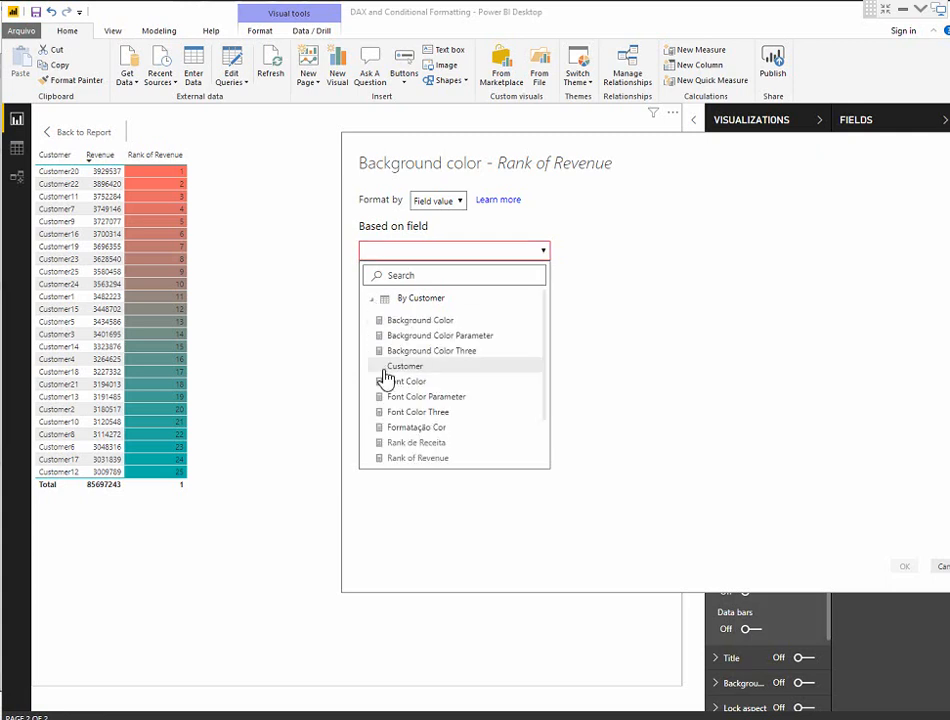
click(424, 428)
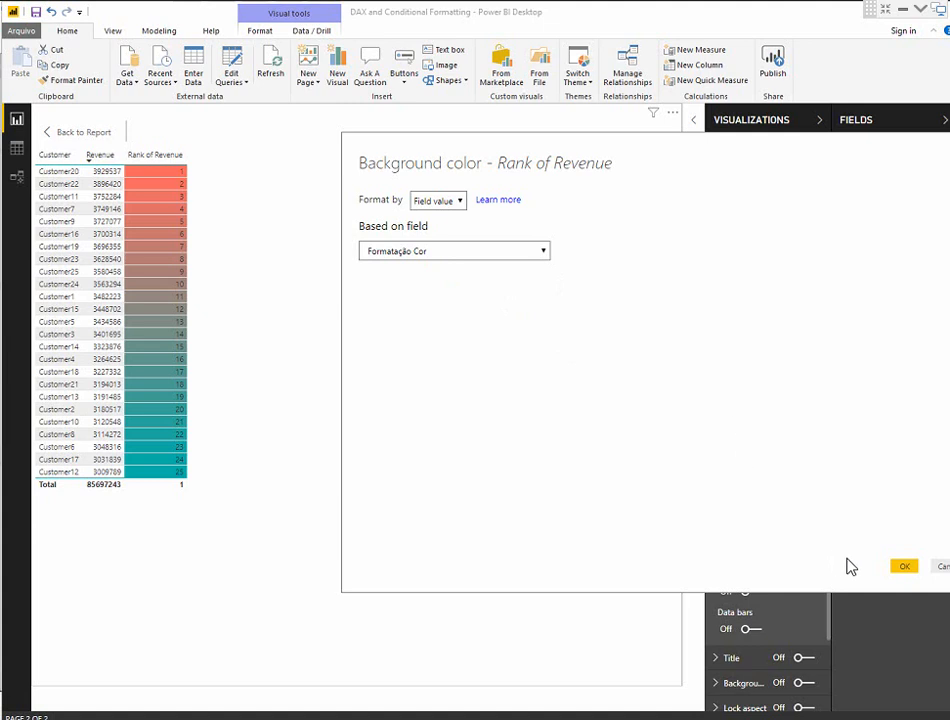
click(905, 568)
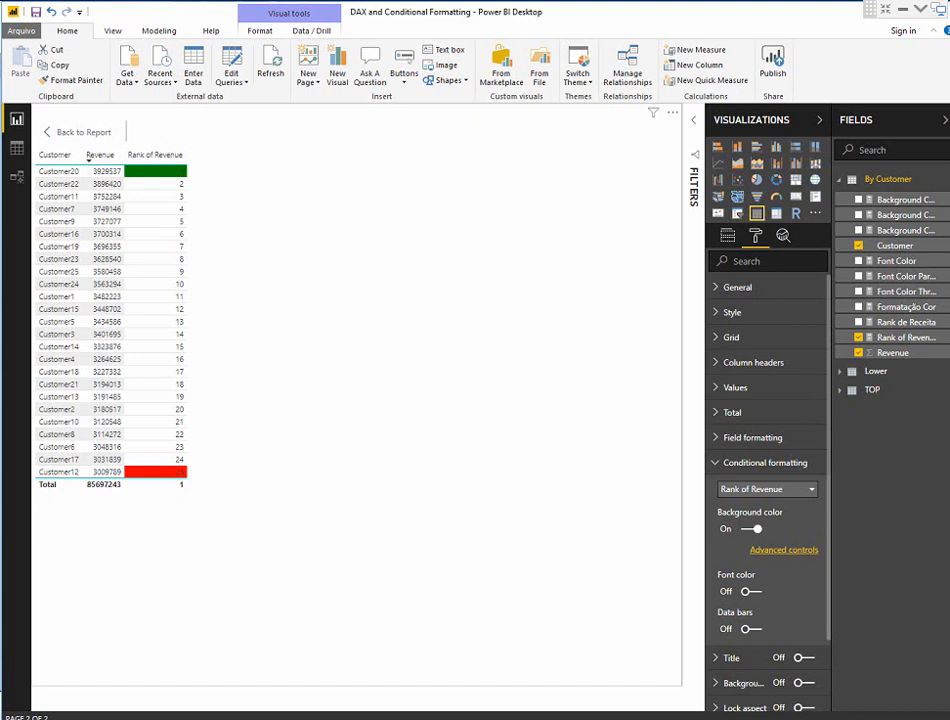
Reopen the Formatação Cor measure and insert TRUE() on a new line as the first SWITCH argument
click(912, 312)
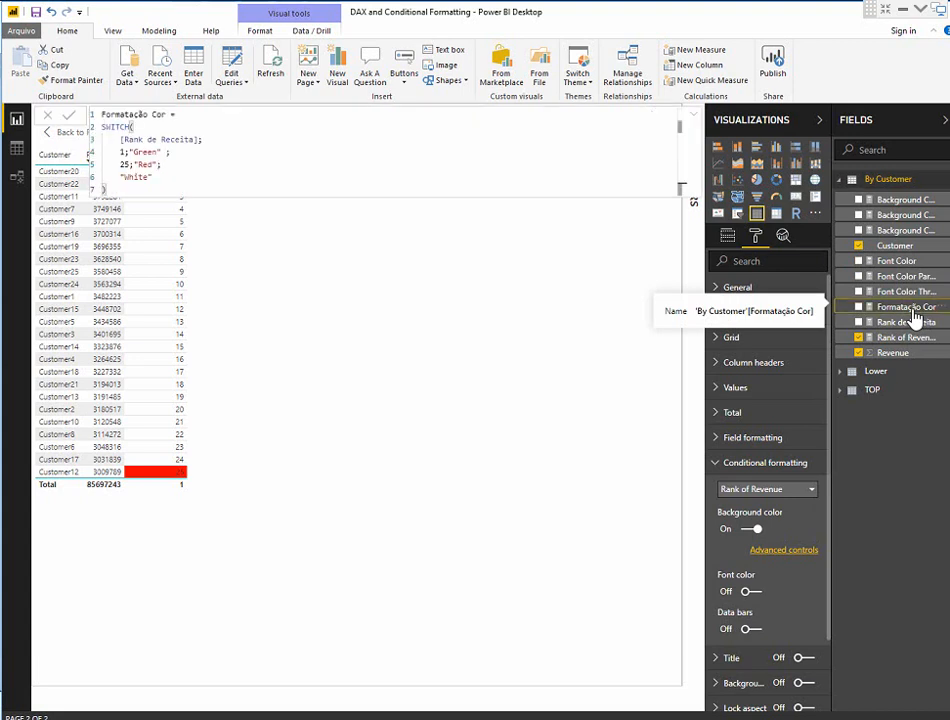
click(121, 151)
click(121, 145)
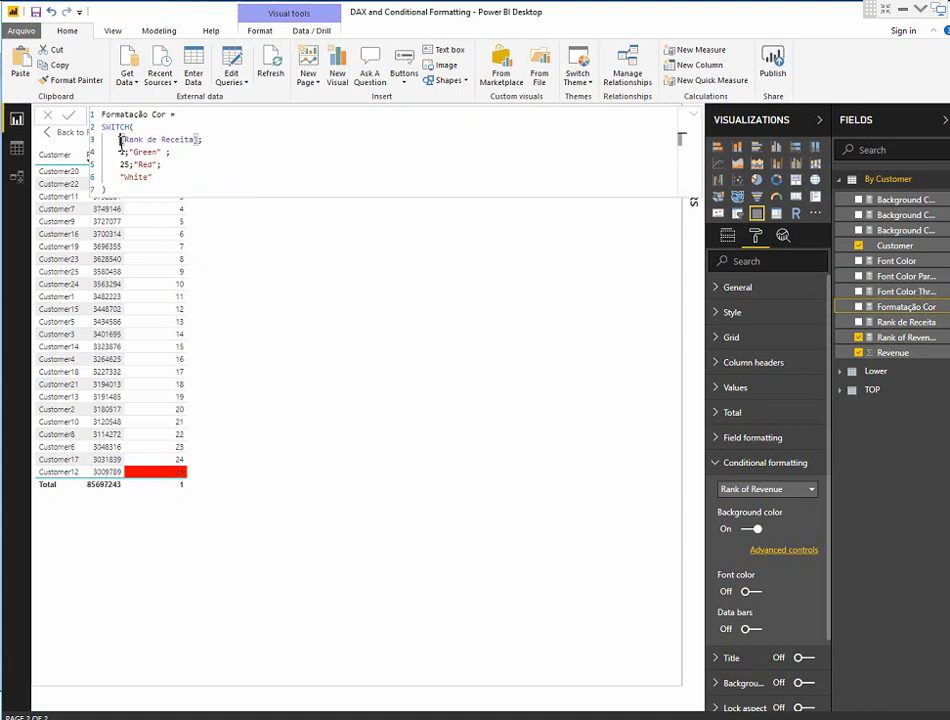
key(shift+Return)
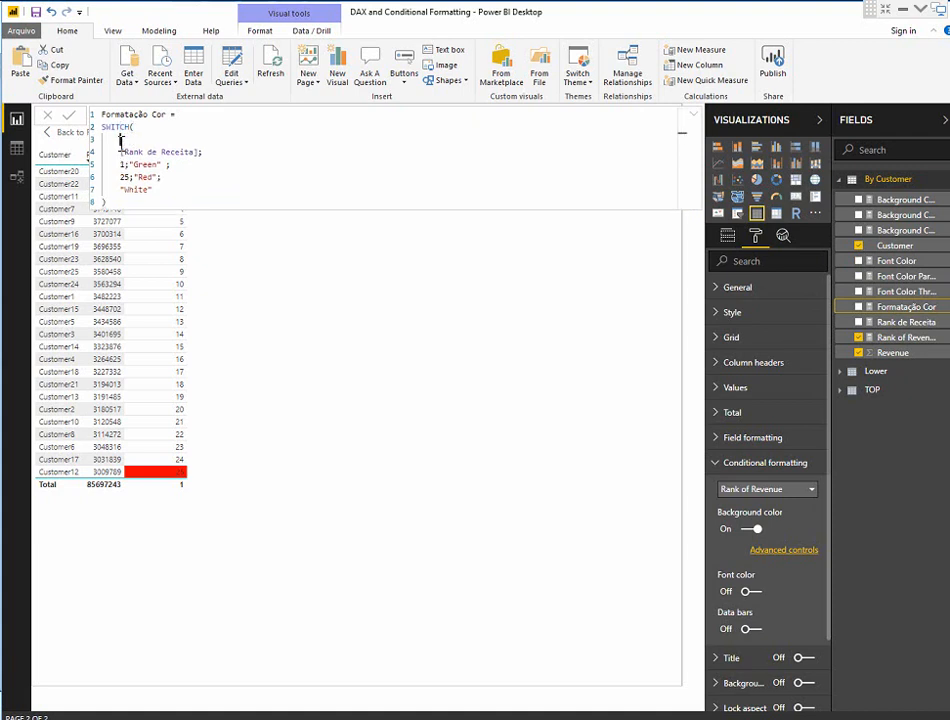
text(TRUE)
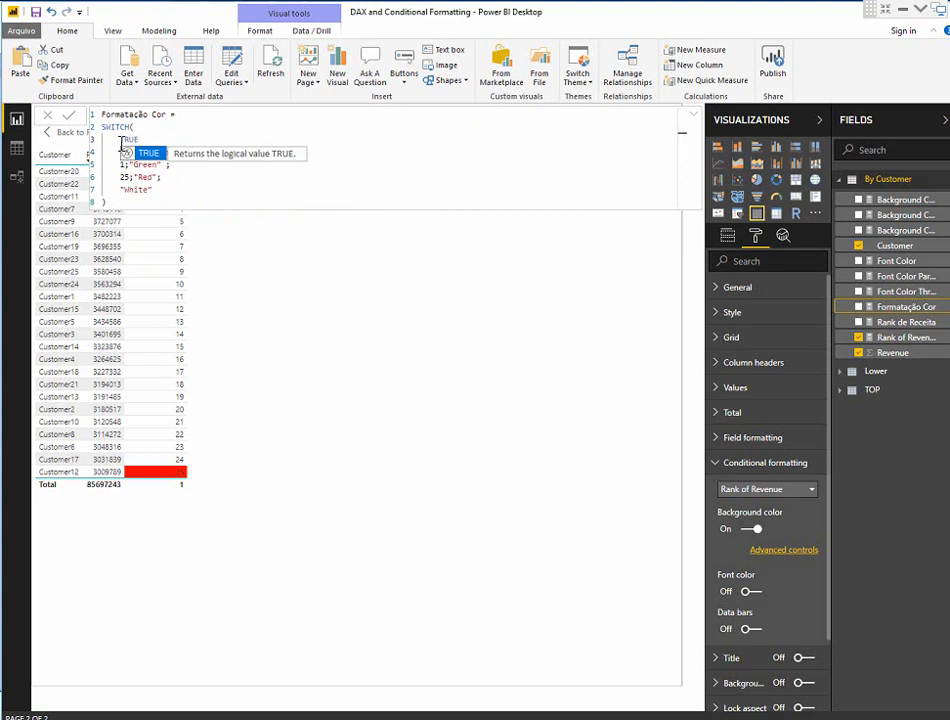
text(();)
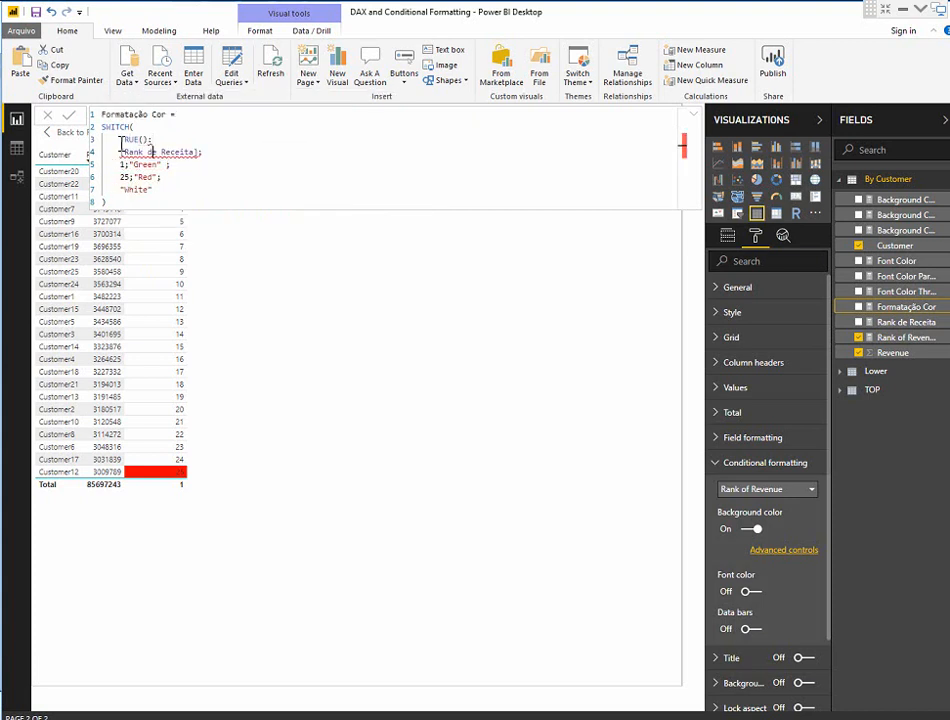
Replace the rank 1 case with the condition [Rank de Receita] <=3 returning "Green", all on one line
key(BackSpace)
text(<)
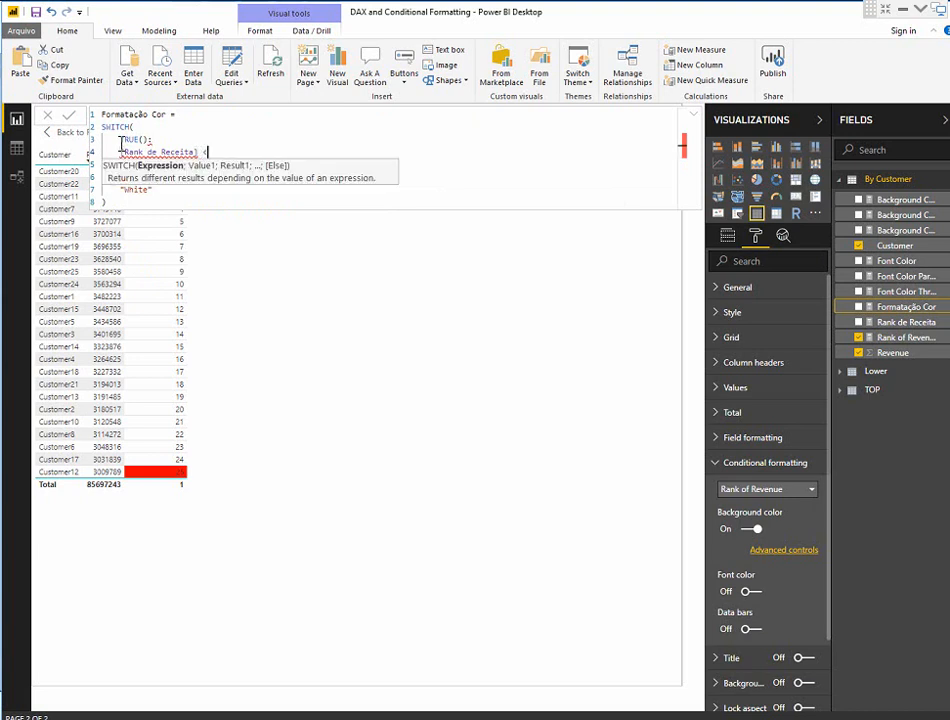
text(=3)
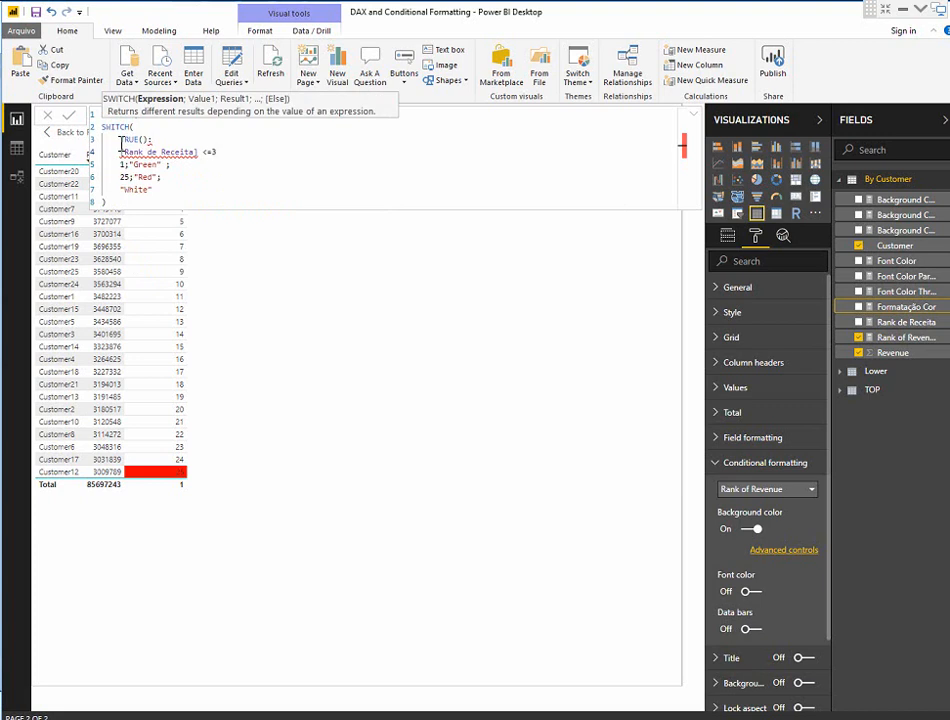
text(; "")
key(Delete)
key(Delete)
key(Delete)
key(Delete)
key(Delete)
key(Delete)
key(Delete)
key(Delete)
key(BackSpace)
Duplicate the [Rank de Receita] <=3; "Green" line directly beneath itself in the measure formula
key(End)
key(Down)
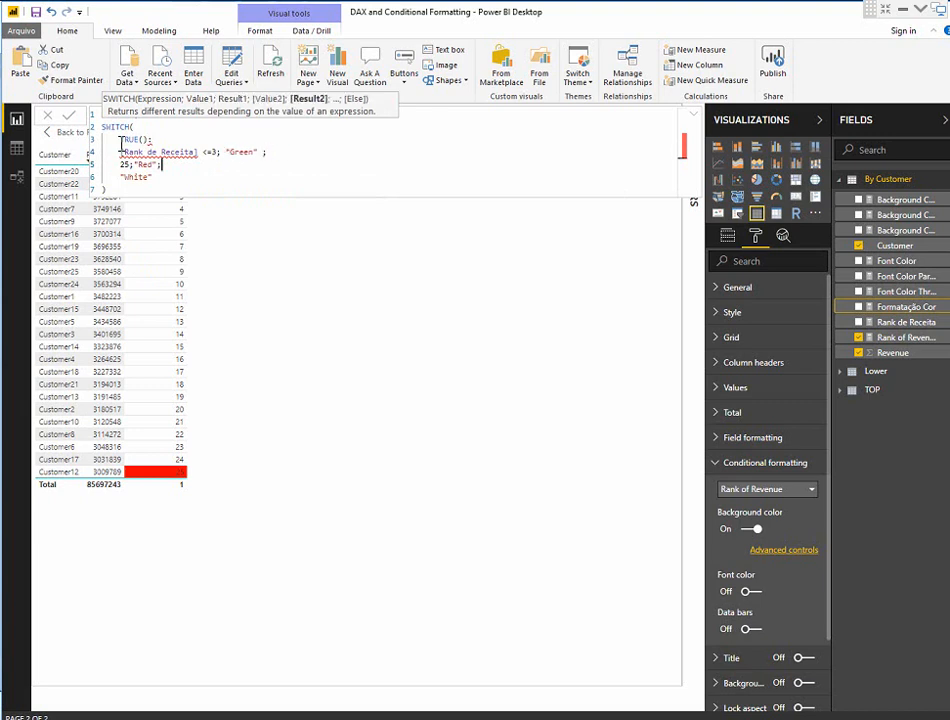
key(Home)
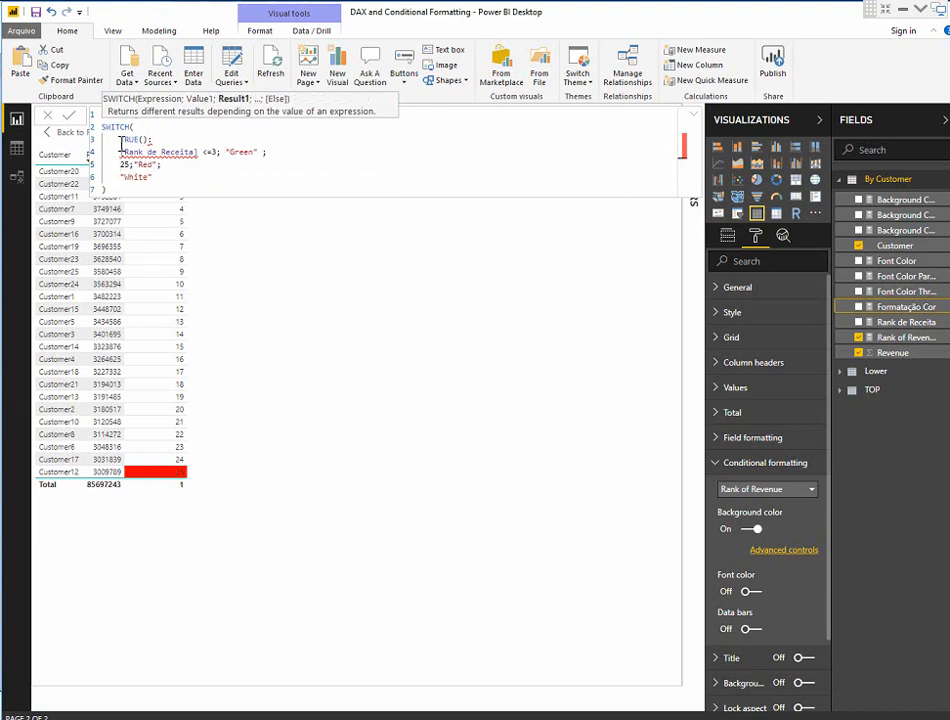
key(shift+Up)
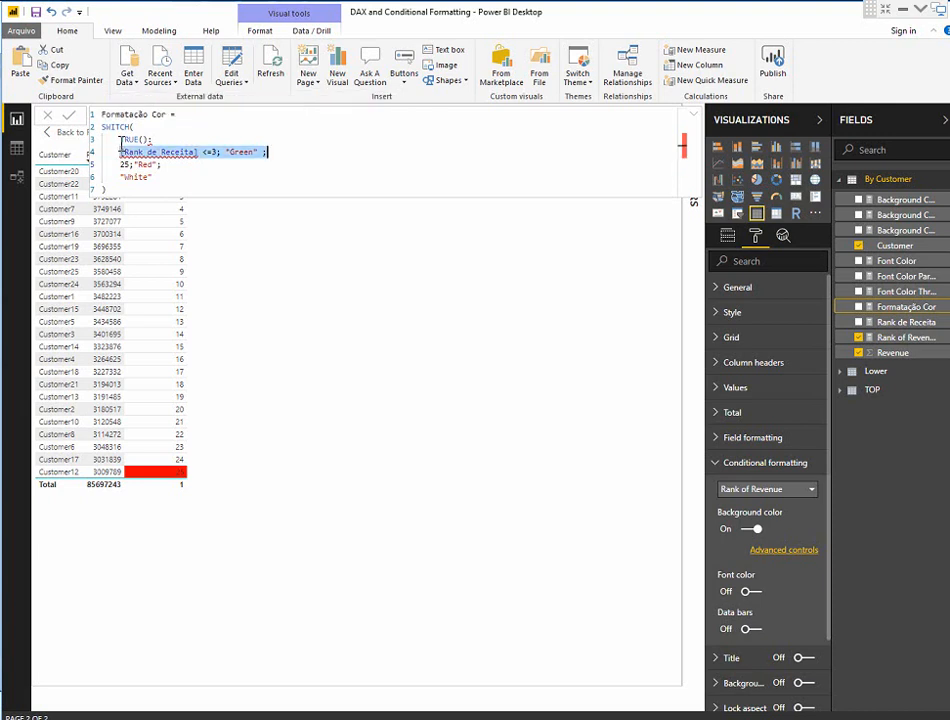
key(ctrl+c)
key(End)
key(Return)
key(ctrl+v)
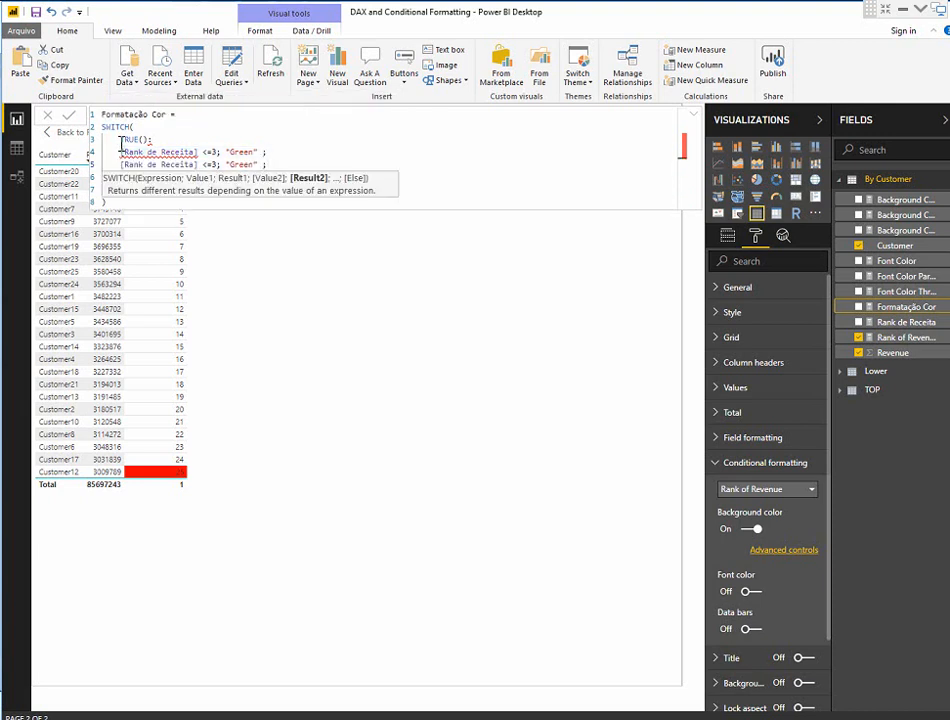
Change the duplicated condition to [Rank de Receita] >+22 and its result to "Red"
key(ctrl+Left)
key(ctrl+Left)
key(ctrl+Left)
key(ctrl+Left)
key(ctrl+Left)
key(ctrl+Left)
key(ctrl+shift+Right)
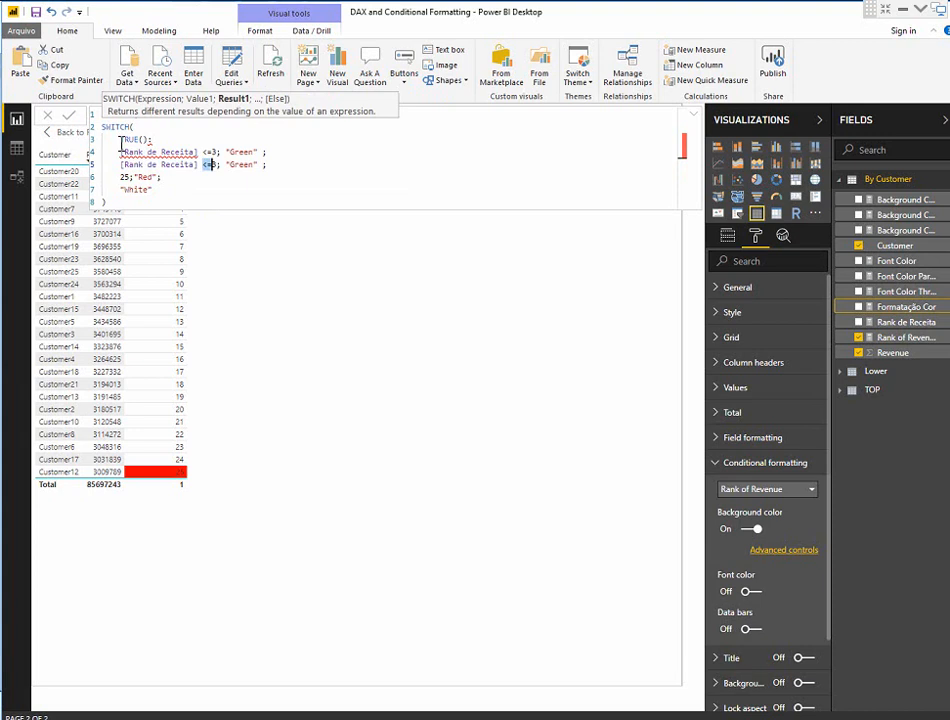
text(>=22)
key(Delete)
key(Right)
key(Right)
key(Right)
key(ctrl+shift+Right)
text(Red)
Clear the old 25;"Red" case from the SWITCH formula, commit the measure and return to the TRUE() line
key(Down)
key(Home)
key(shift+End)
key(Delete)
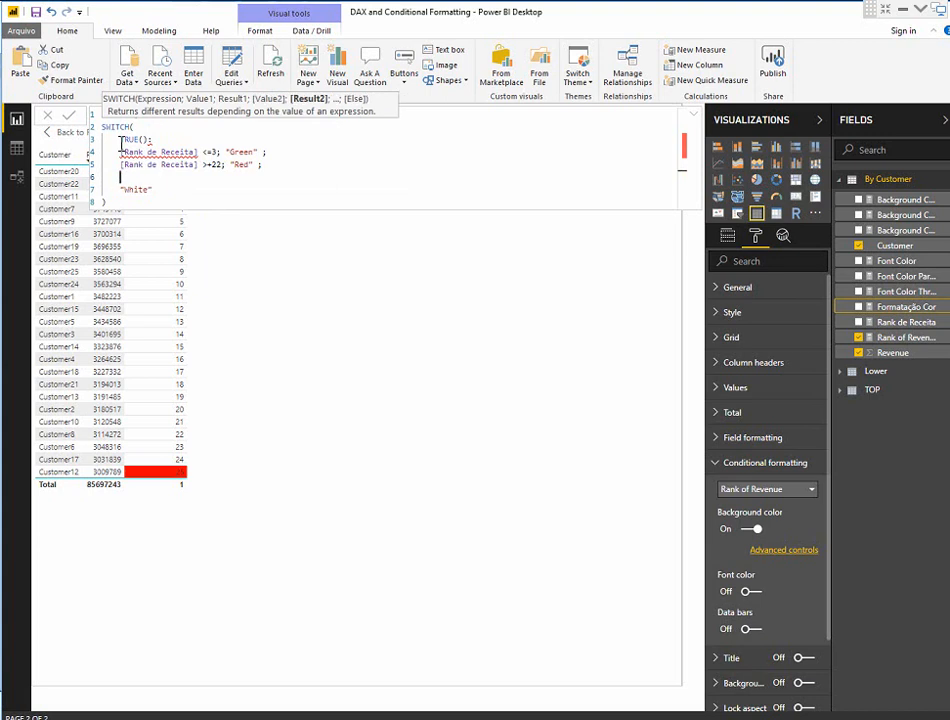
key(Return)
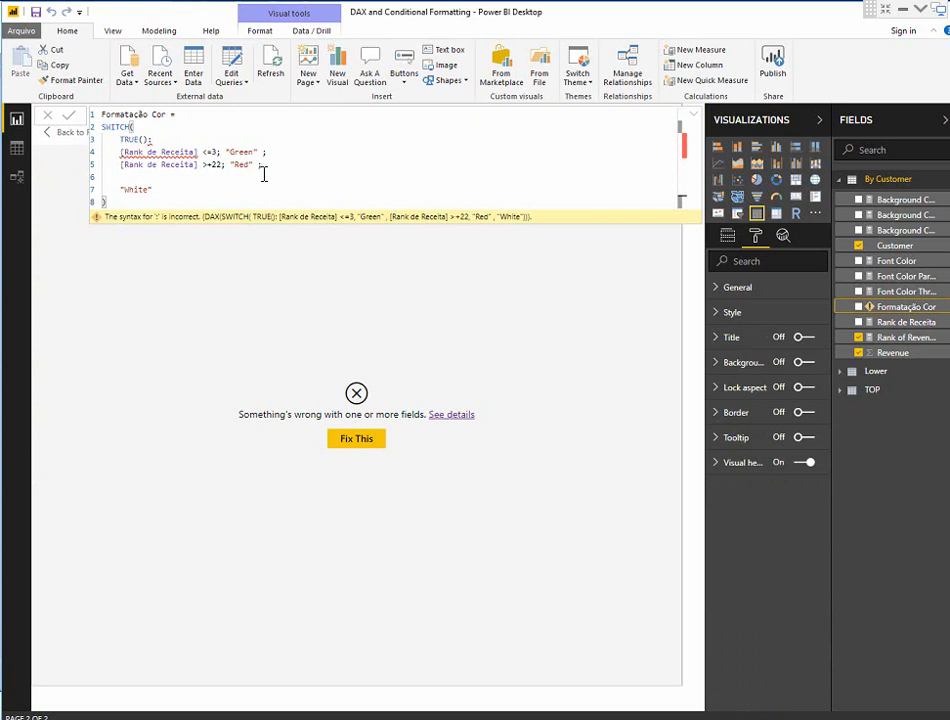
click(198, 139)
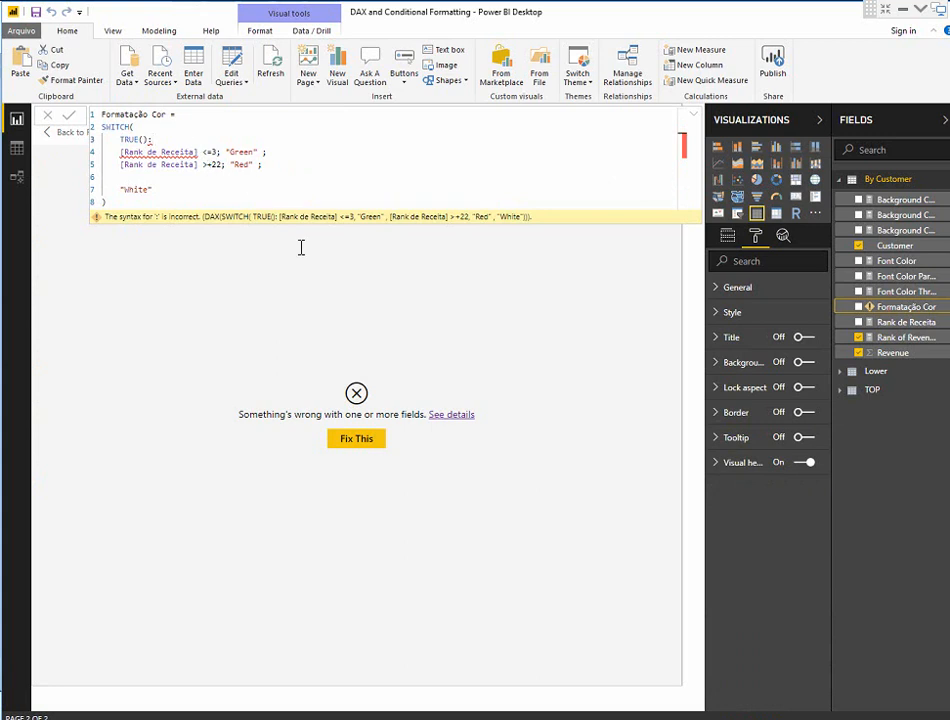
Correct the Red condition to >=22, replace the colon after TRUE() with a semicolon, remove the blank line and commit the measure
click(249, 200)
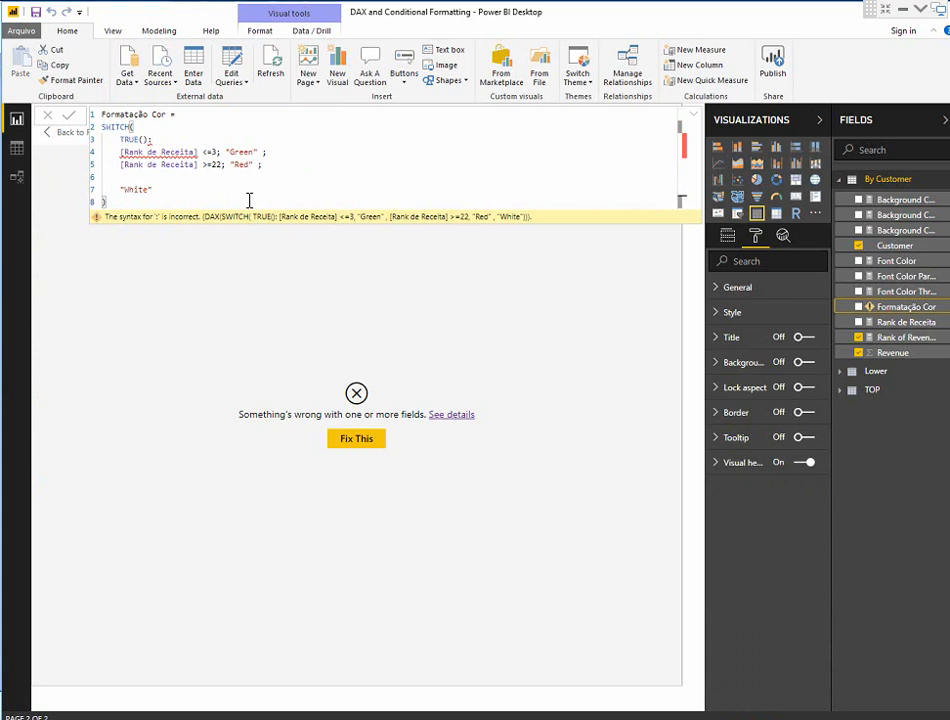
click(172, 140)
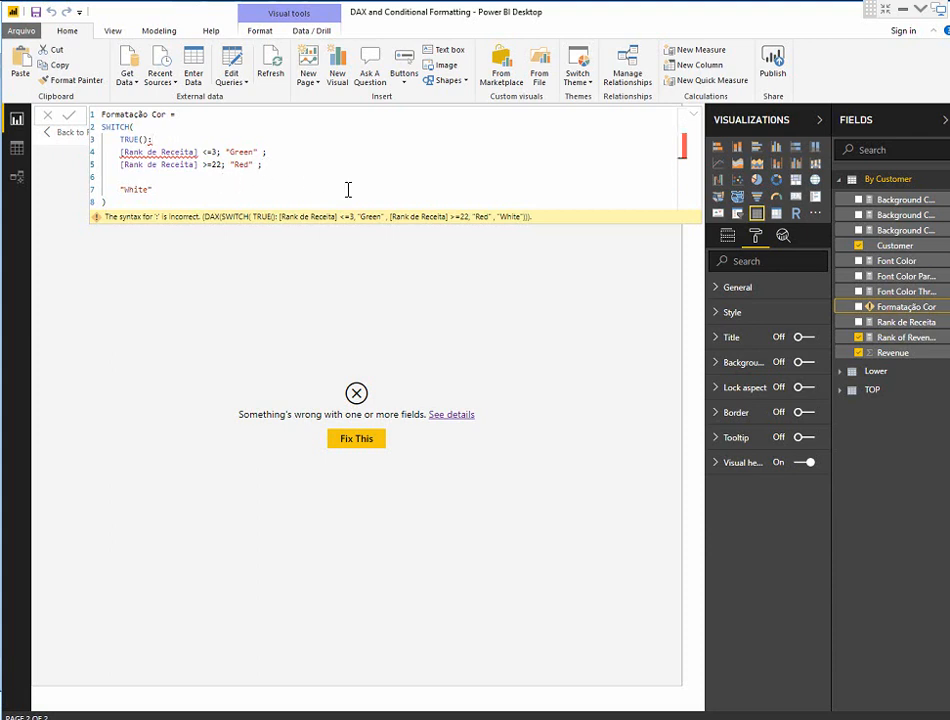
key(Delete)
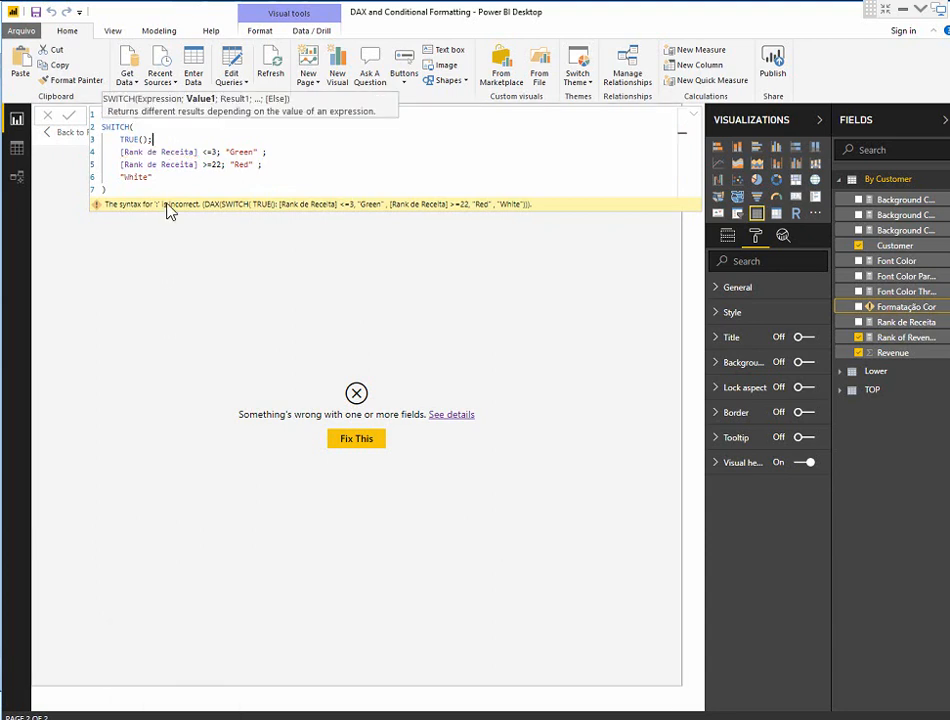
click(154, 139)
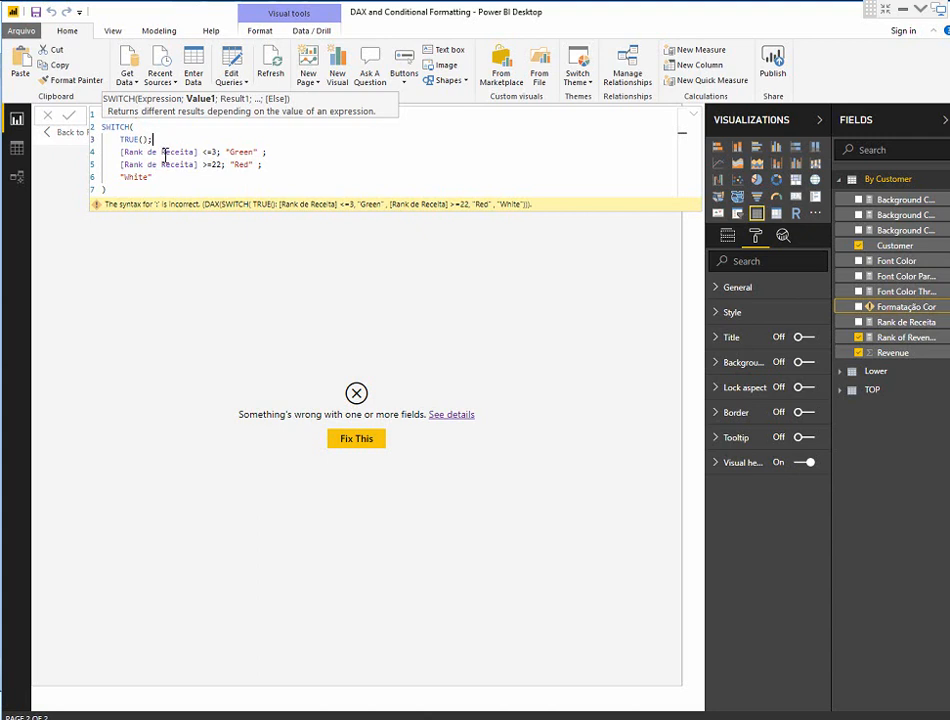
click(161, 187)
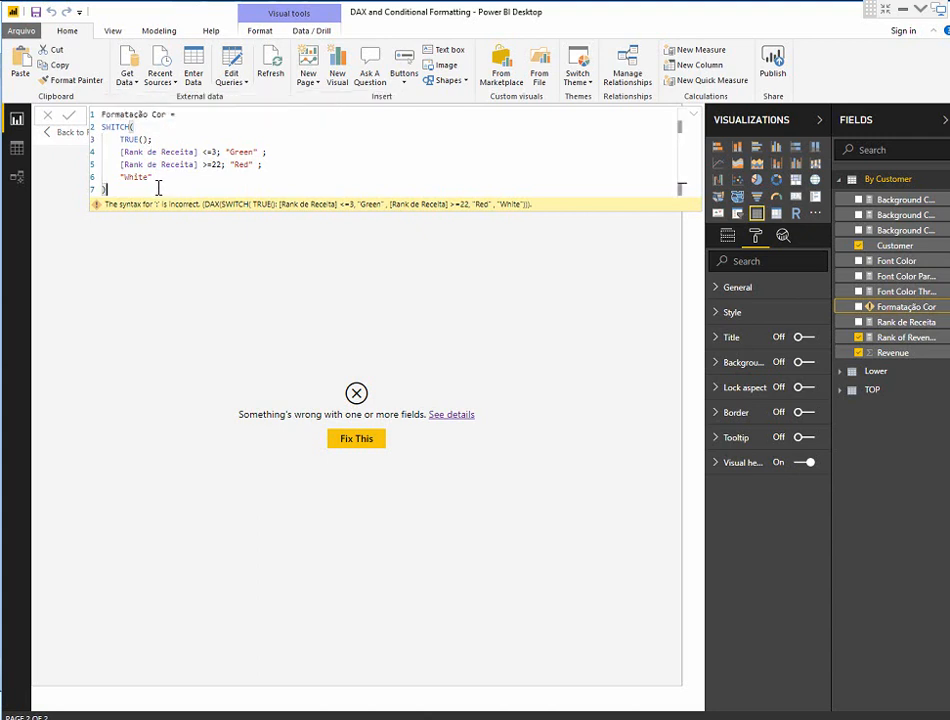
key(Return)
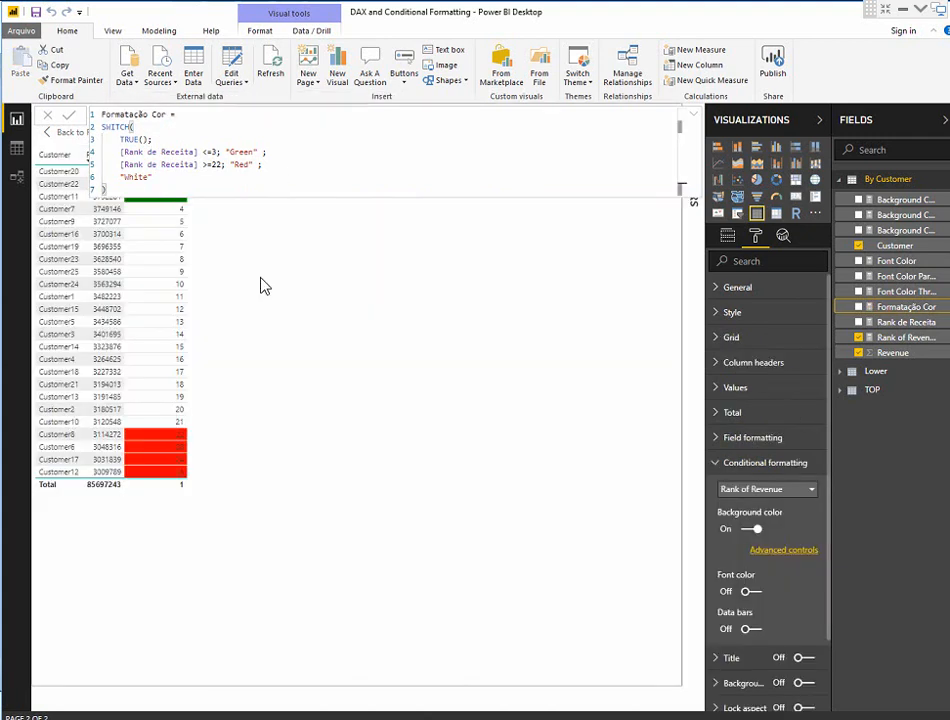
click(696, 116)
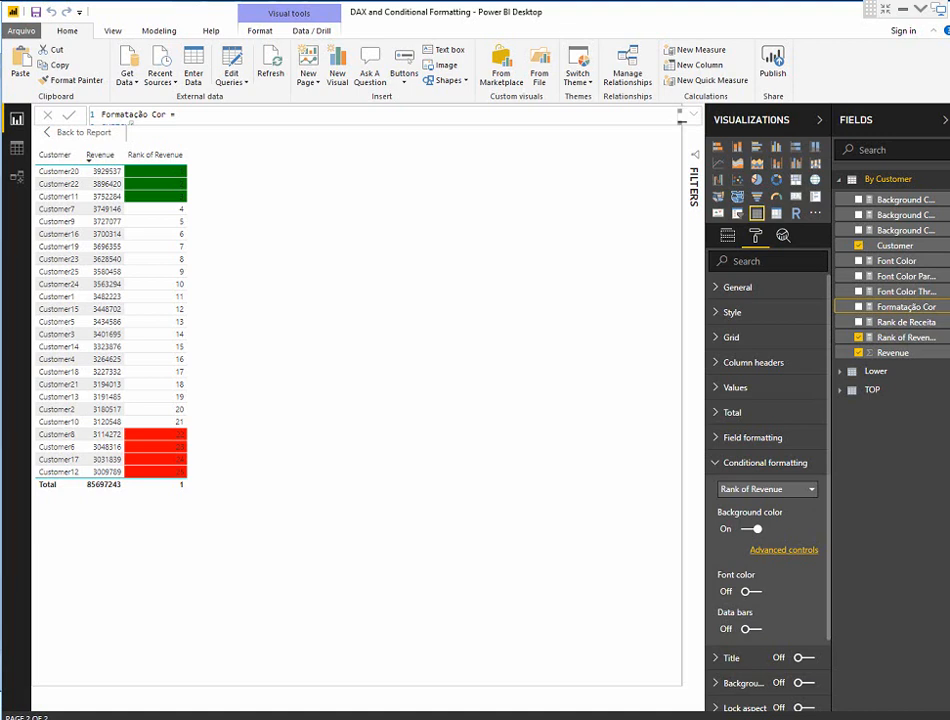
Declare the variable VAR n = 5 above the SWITCH function in the Formatação Cor measure
click(692, 116)
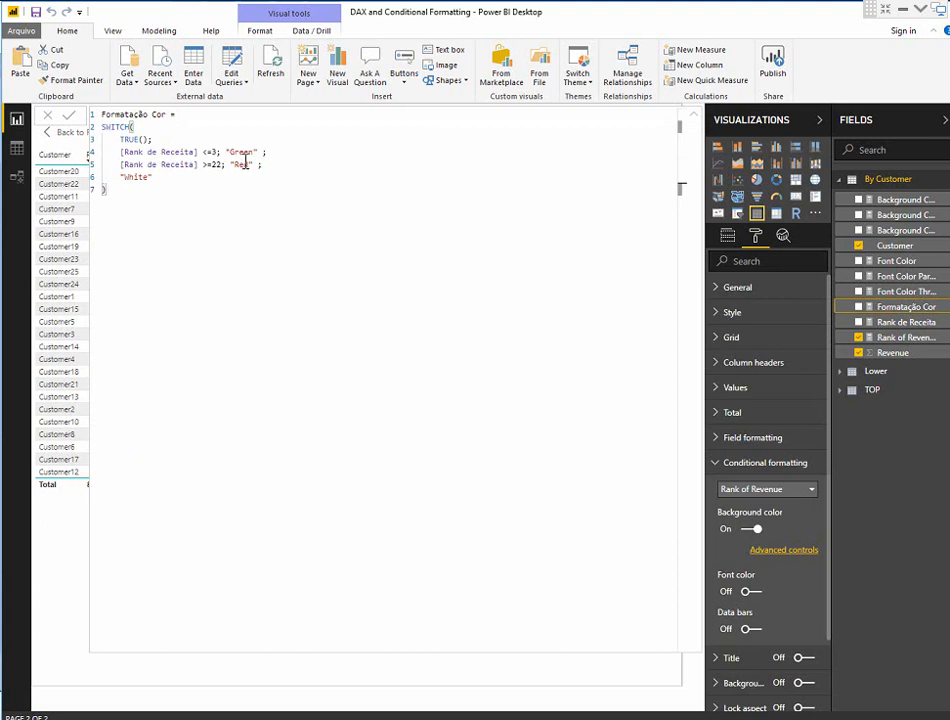
click(198, 116)
key(shift+Return)
key(shift+Return)
key(Up)
text(VAR)
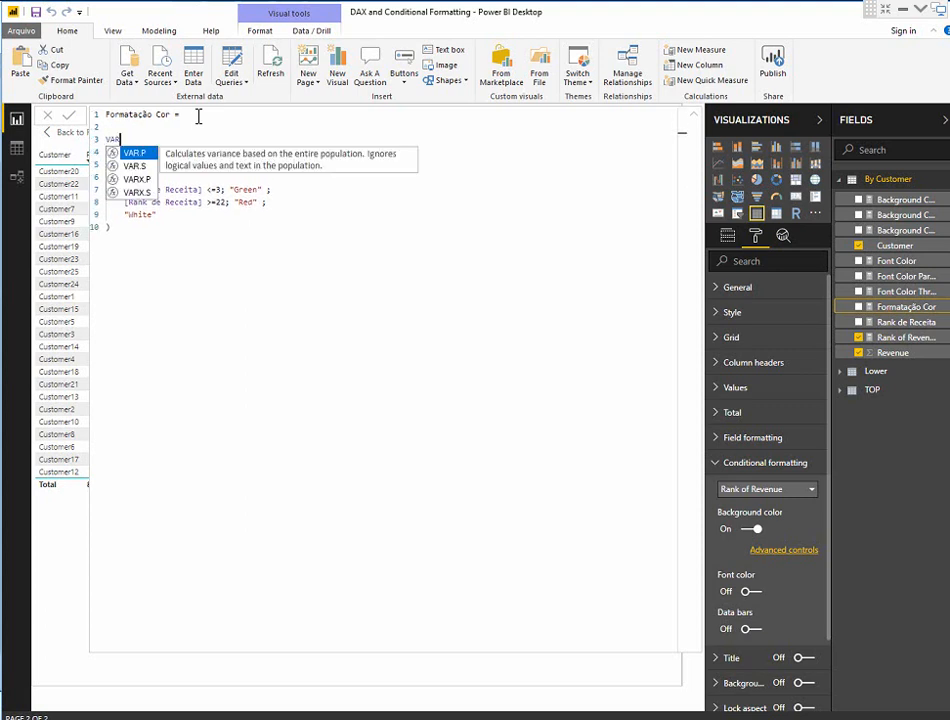
text( n = )
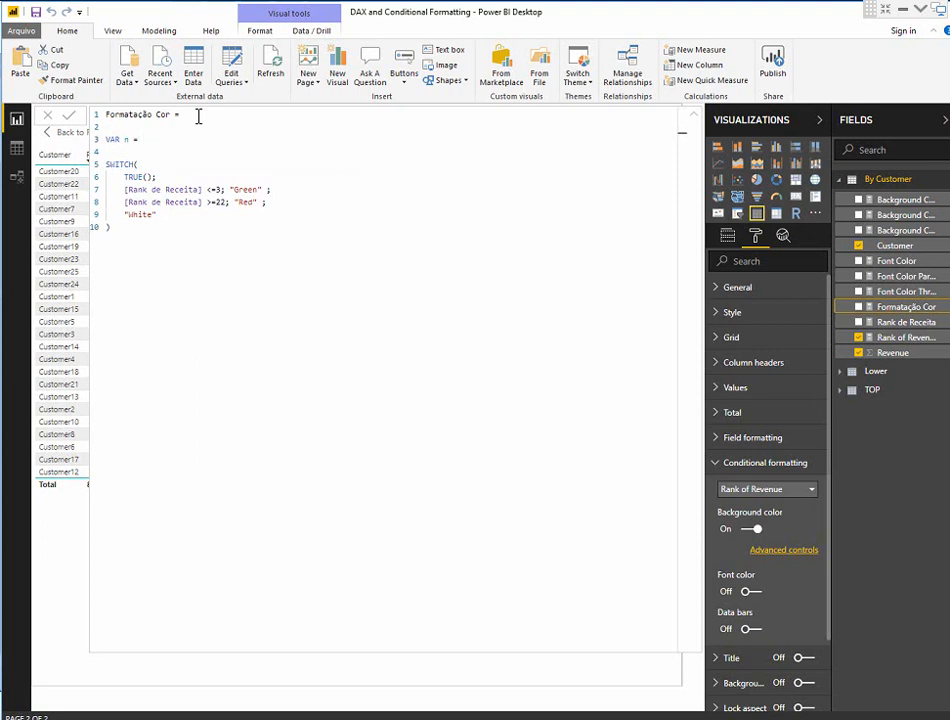
text(5)
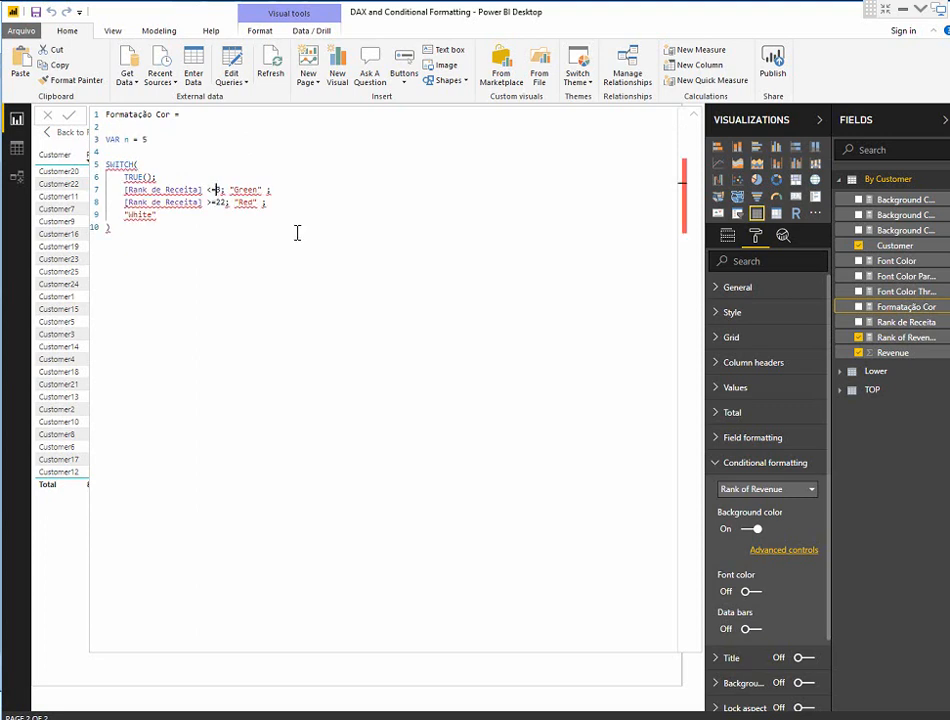
Set the Green condition's threshold to 5 and replace the 22 with CALCULATE(COUNT('By Customer'[Customer]))
key(Delete)
text(5)
double_click(221, 202)
text(Cal)
key(Tab)
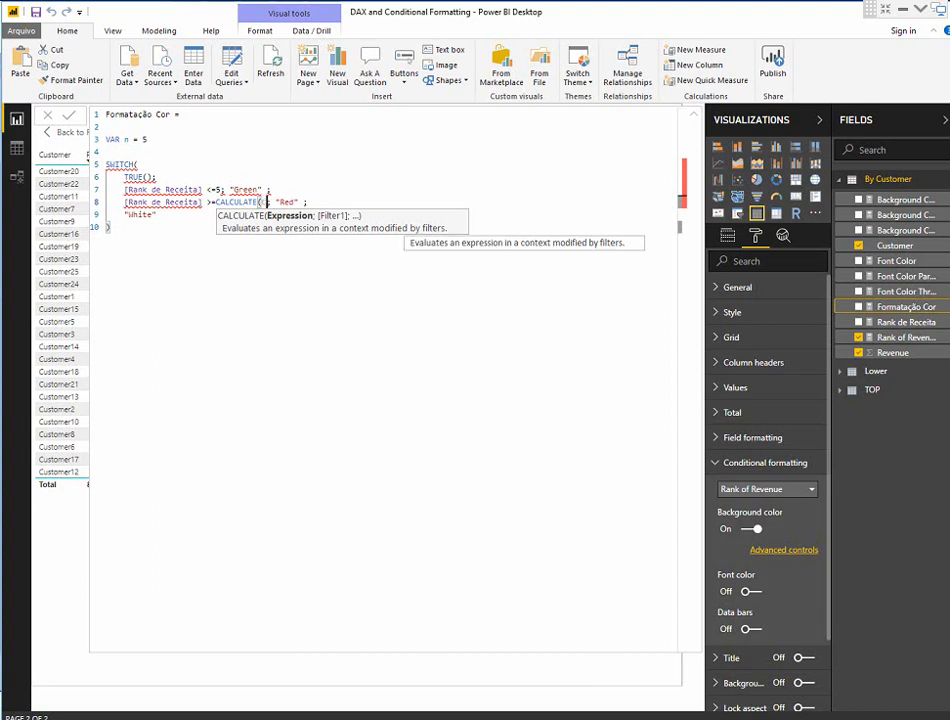
text(cou)
key(Tab)
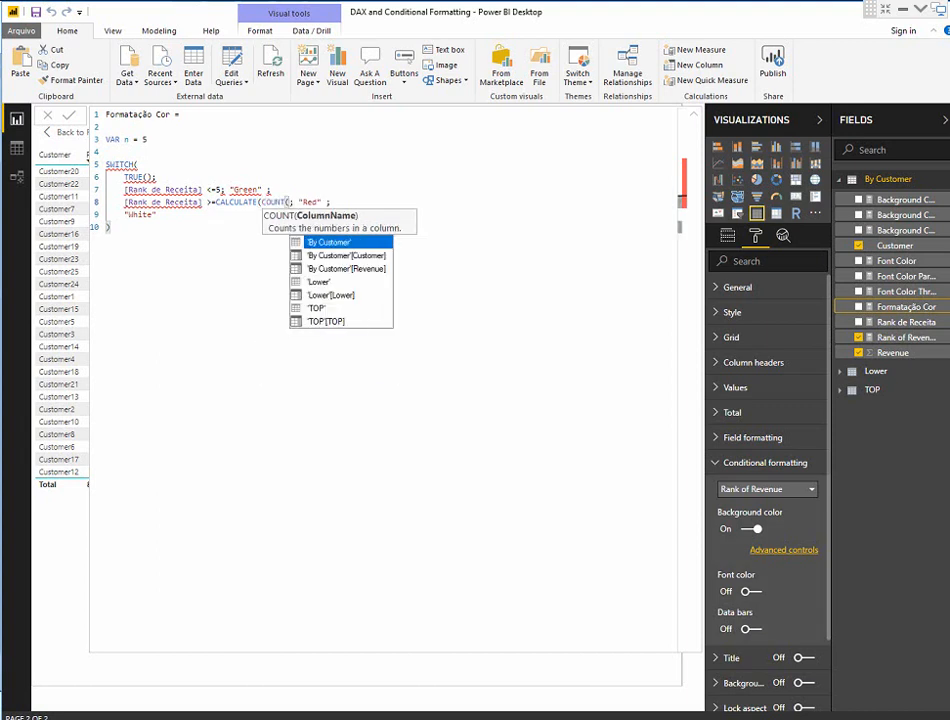
text(cust)
key(Tab)
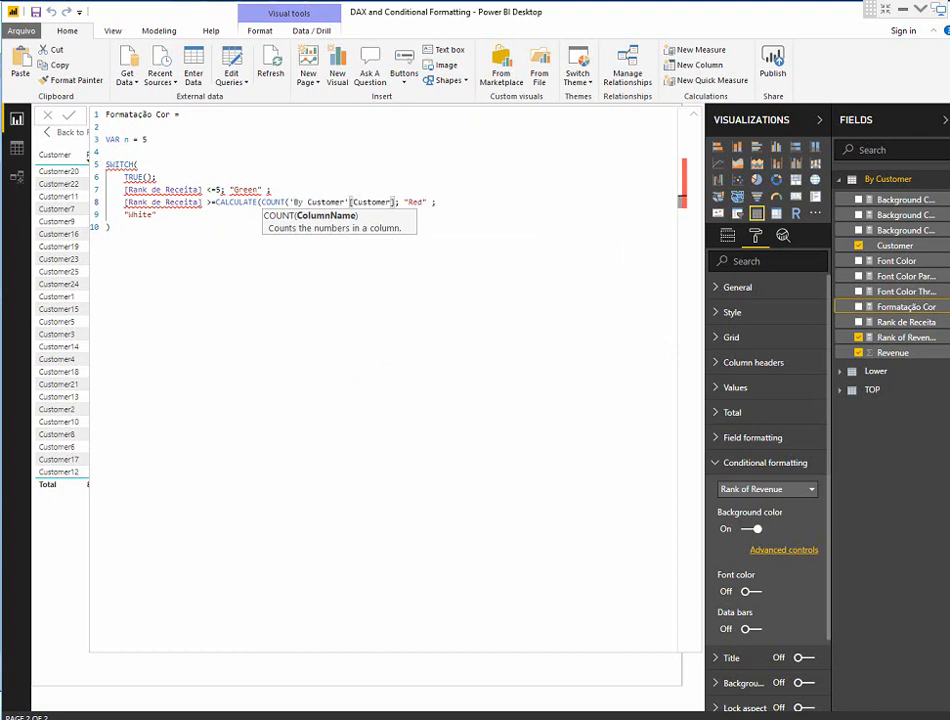
text()))
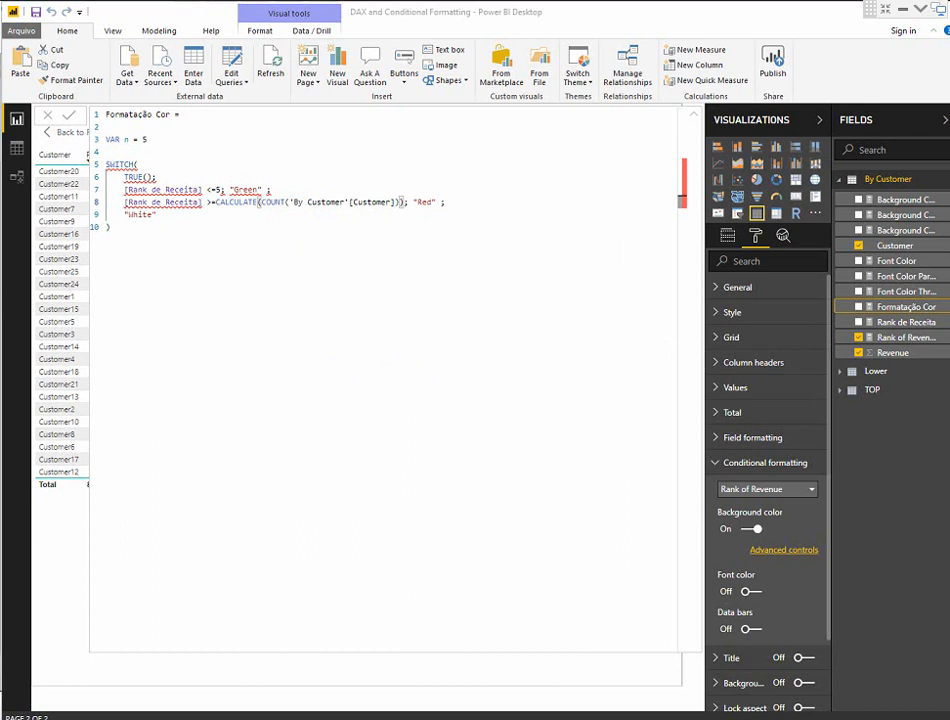
Add ALLSELECTED('By Customer') as the filter argument of the CALCULATE in the Red condition
click(403, 205)
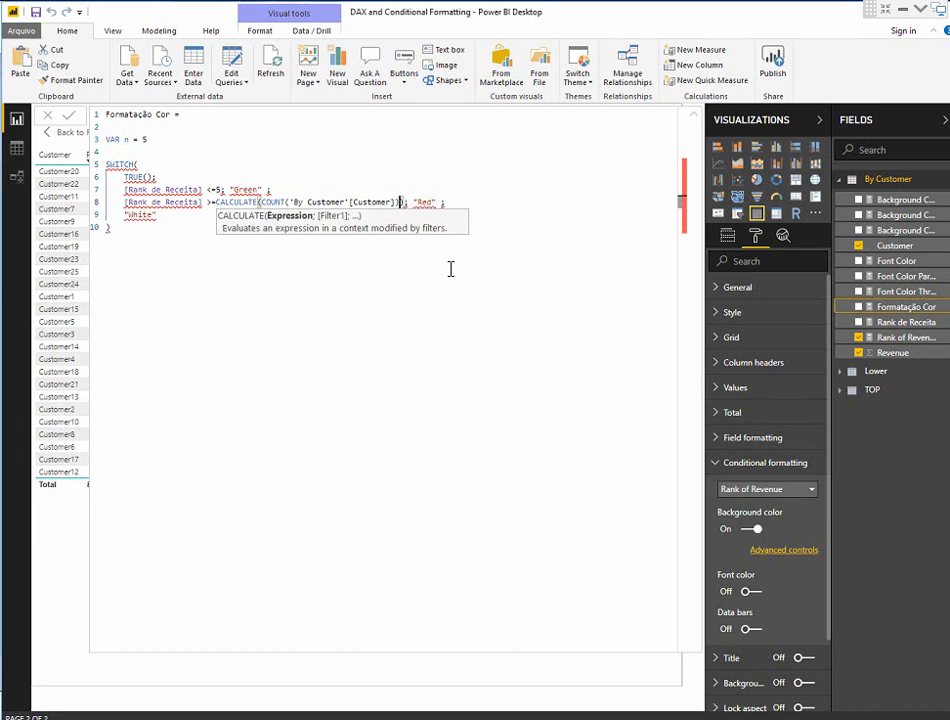
text(;)
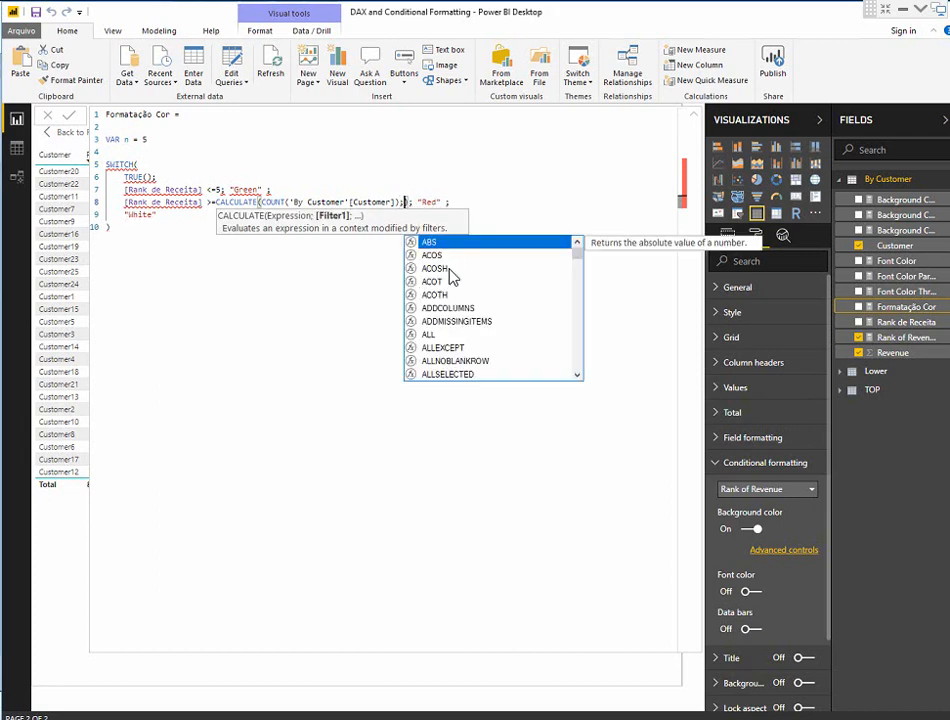
text(ALL)
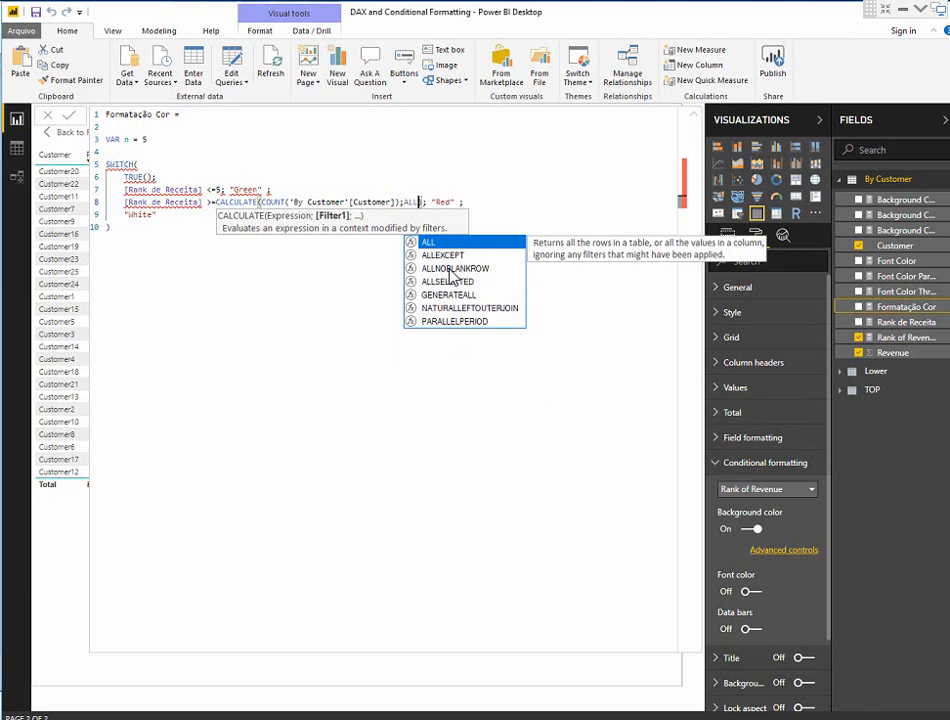
key(Down)
key(Down)
key(Down)
key(Tab)
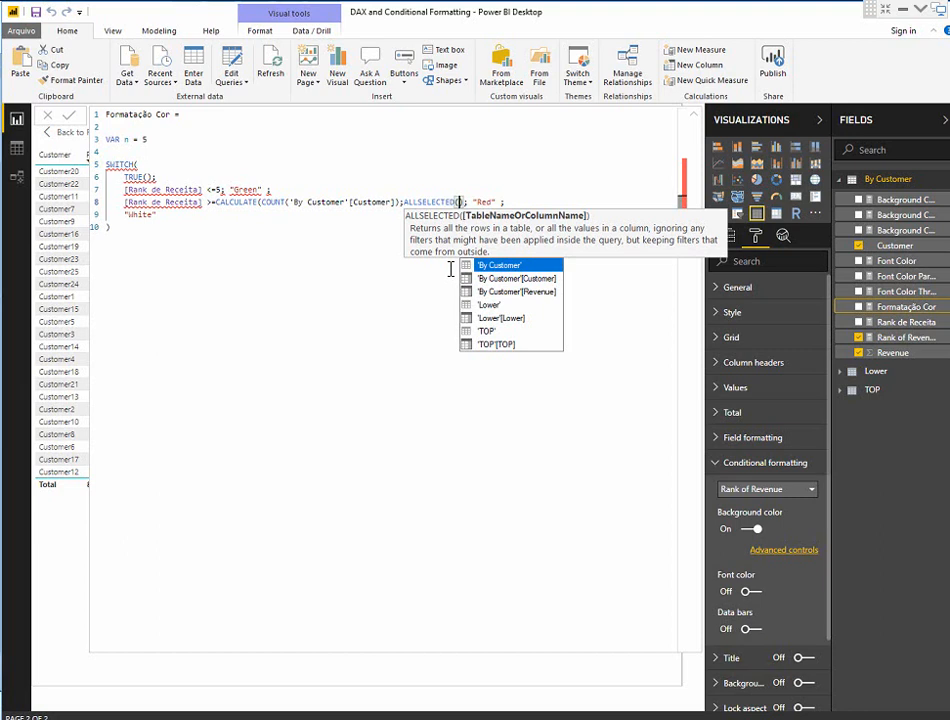
text(By)
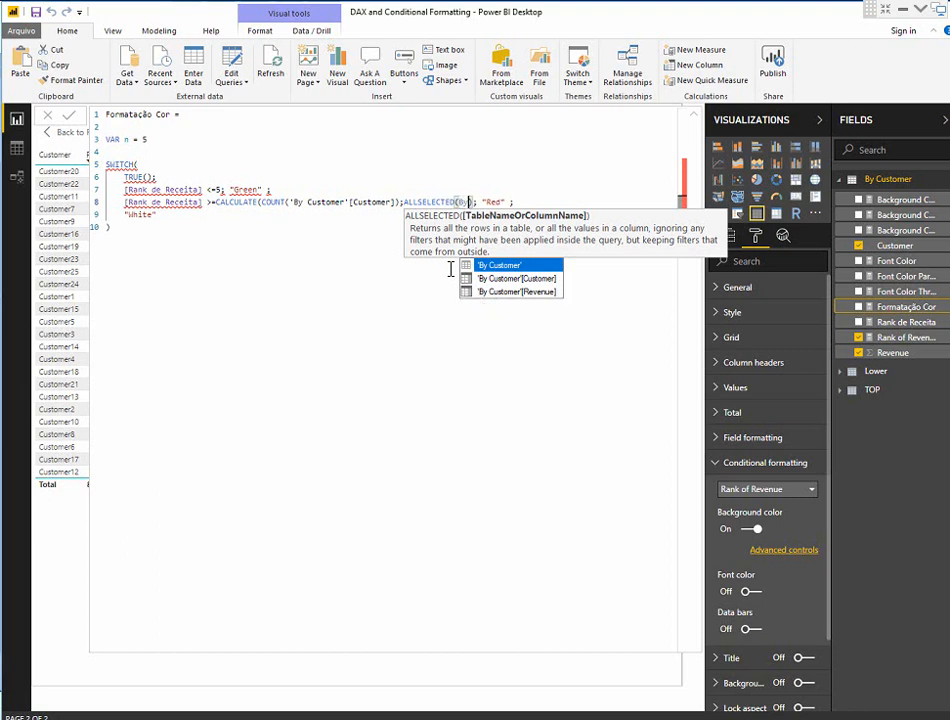
key(Tab)
text())
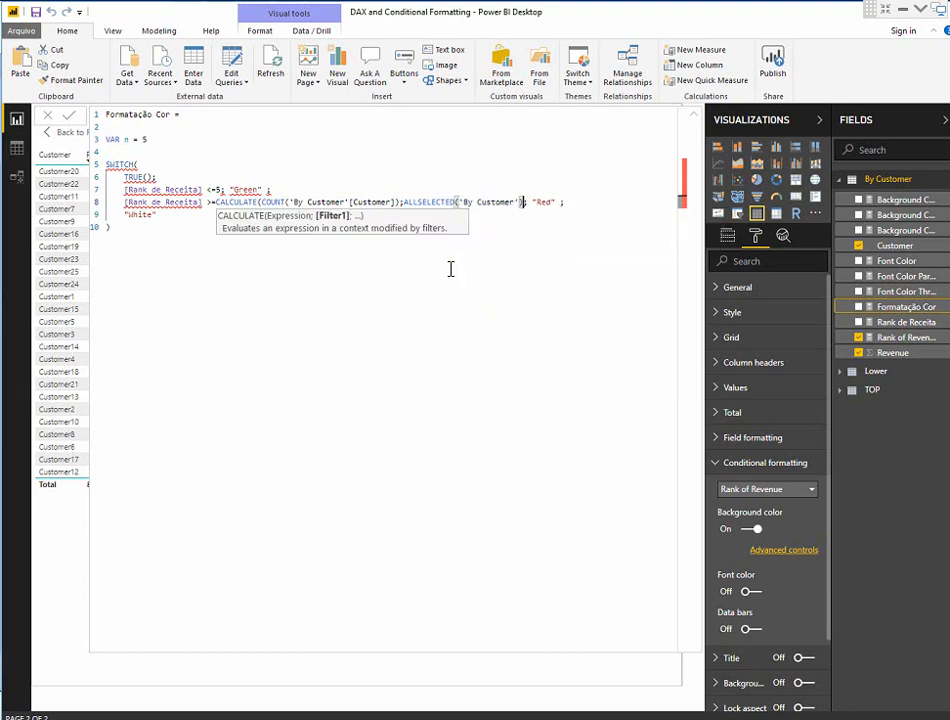
text())
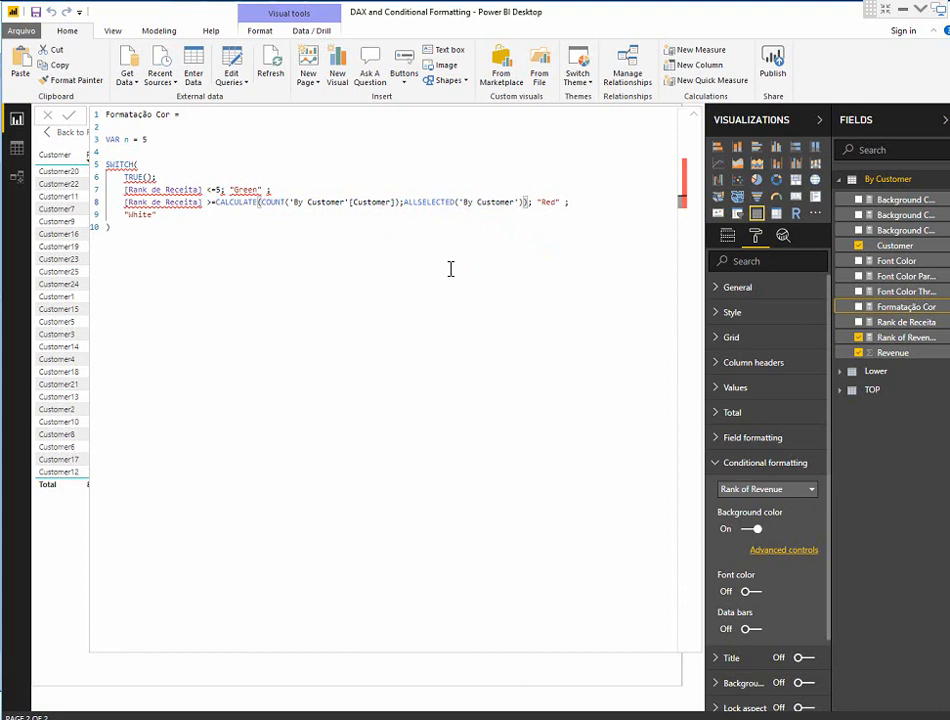
Change the Red condition's operator to > and subtract n from its CALCULATE result
text(-5)
text(;)
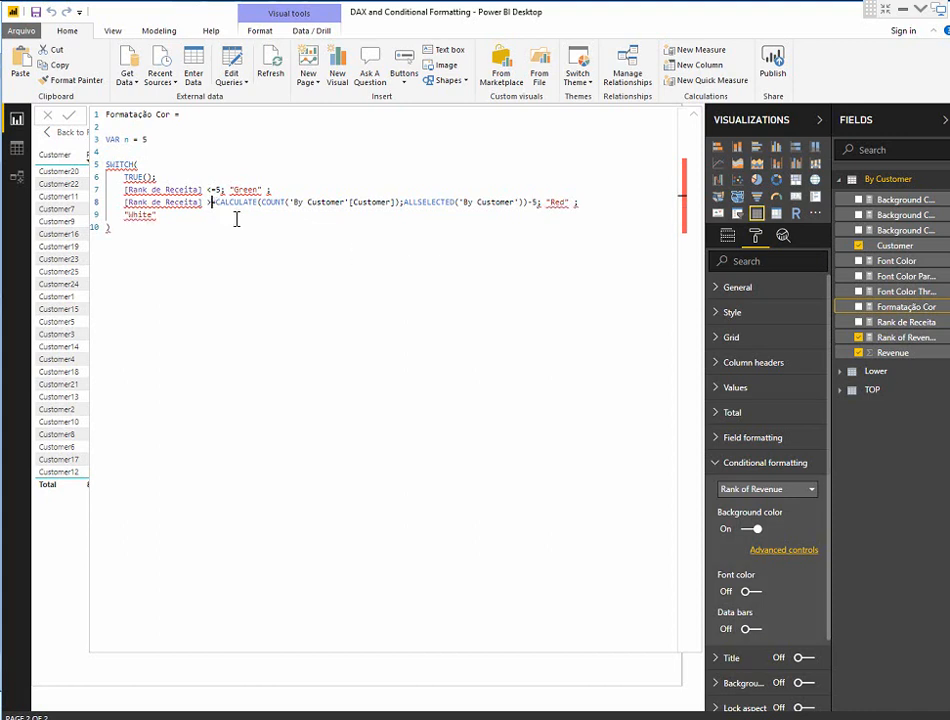
key(Delete)
click(300, 665)
click(530, 203)
text(-n)
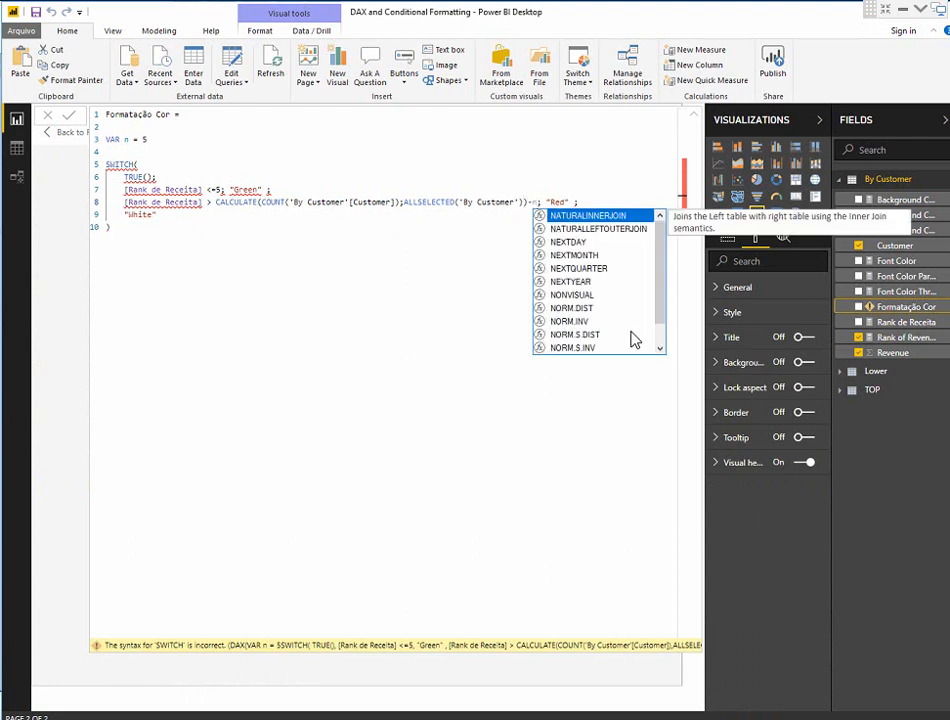
key(Escape)
Insert RETURN between the variable and SWITCH, commit the measure and remove the empty line above VAR
key(Up)
key(Up)
key(Up)
key(Up)
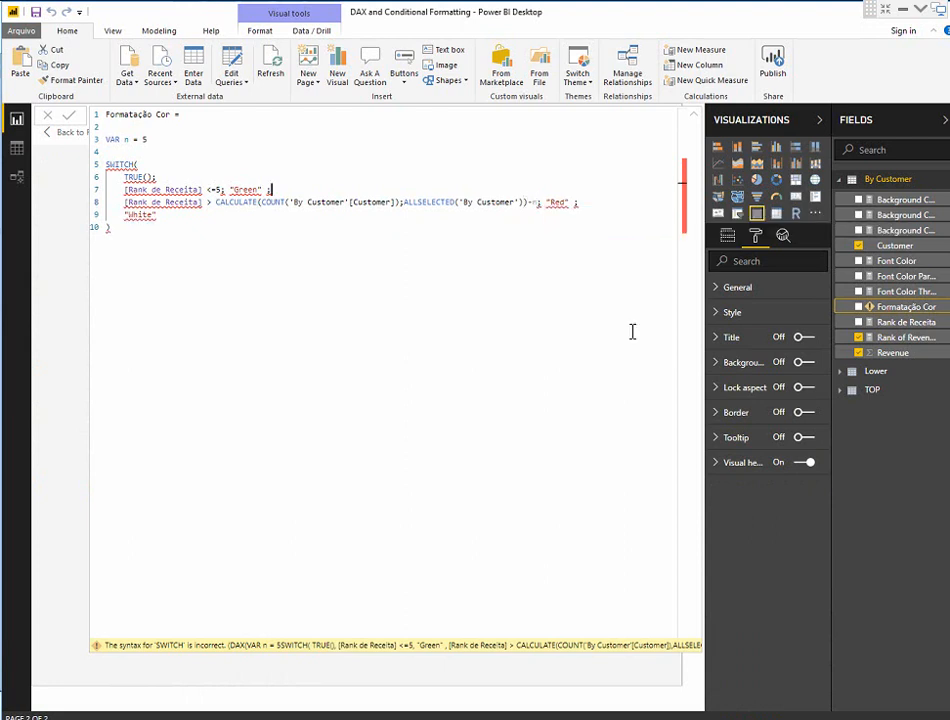
click(632, 332)
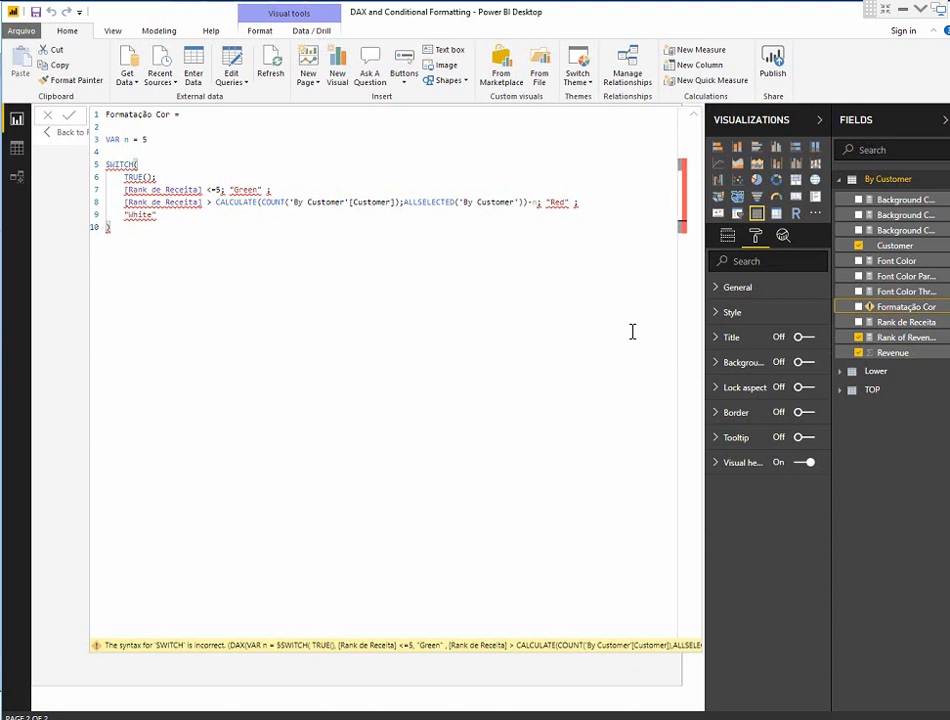
click(153, 152)
text(RETURN)
key(Return)
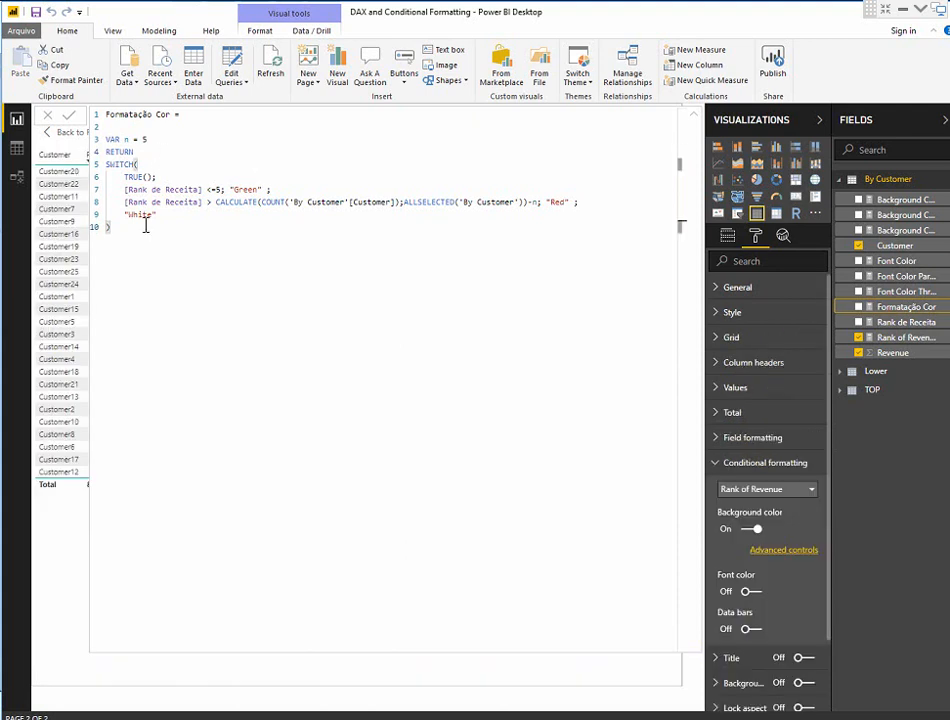
click(134, 126)
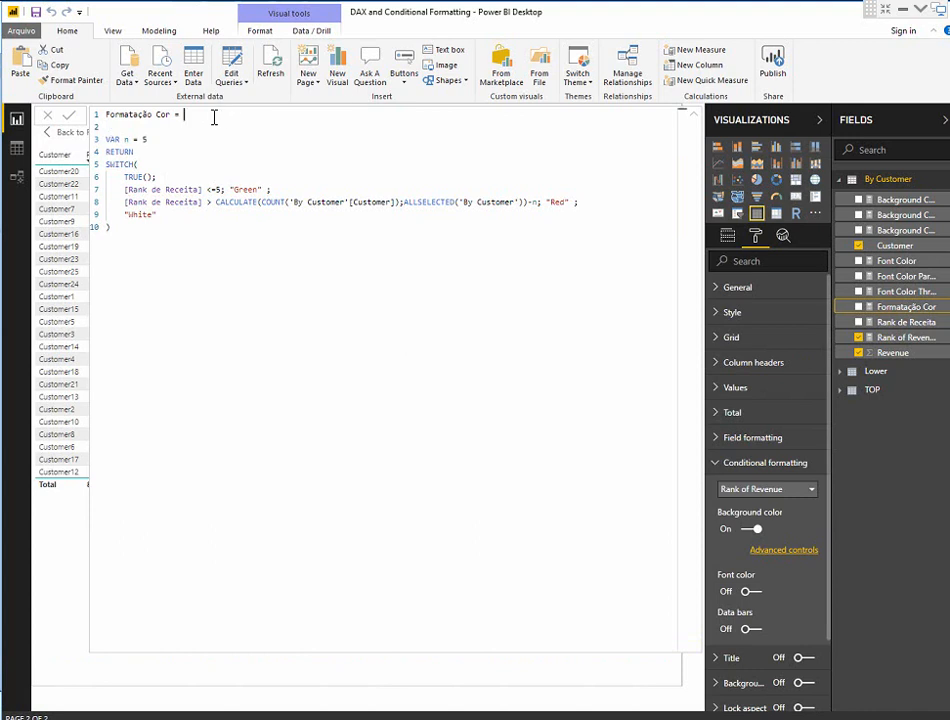
key(BackSpace)
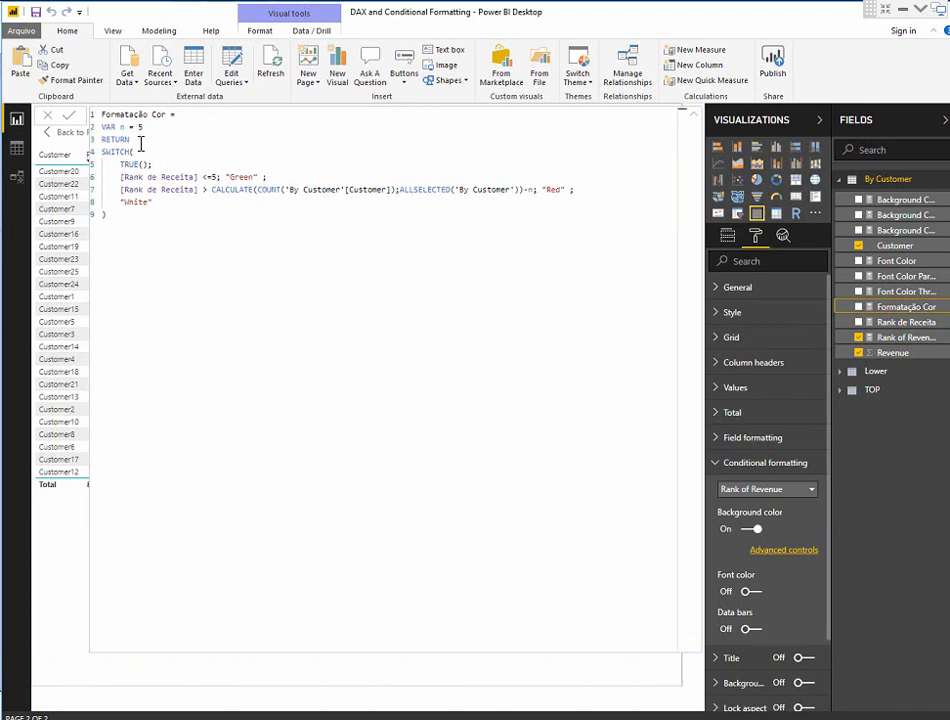
click(683, 114)
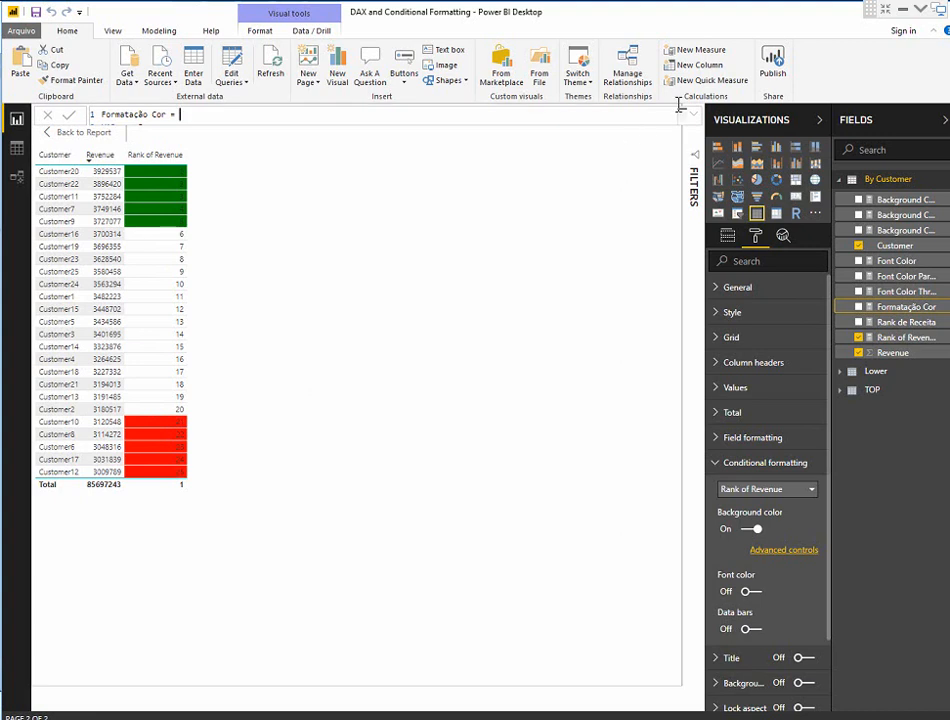
Set the variable n to 2 and commit the measure to check the table's colours
click(694, 115)
click(157, 126)
key(BackSpace)
text(2)
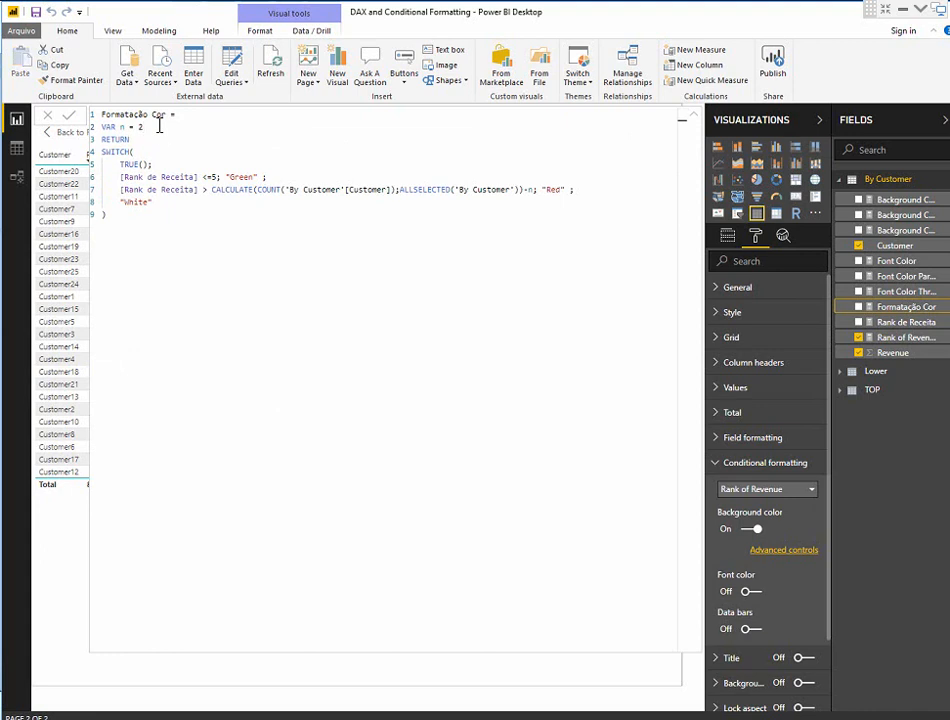
click(694, 123)
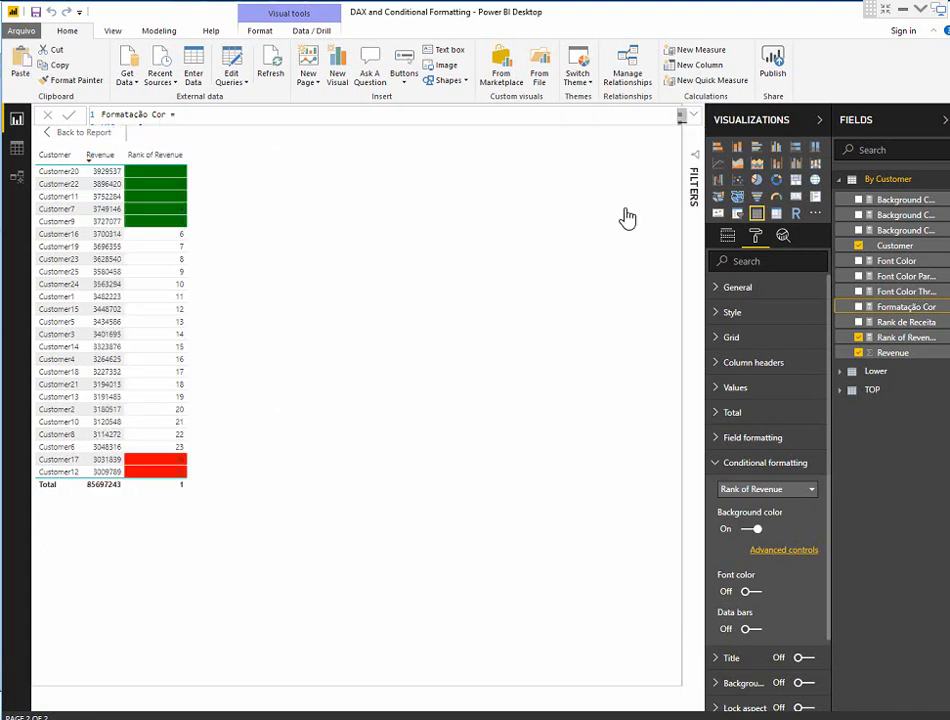
Replace the fixed 5 in the Green condition with n, commit the measure and return to the report page
click(689, 115)
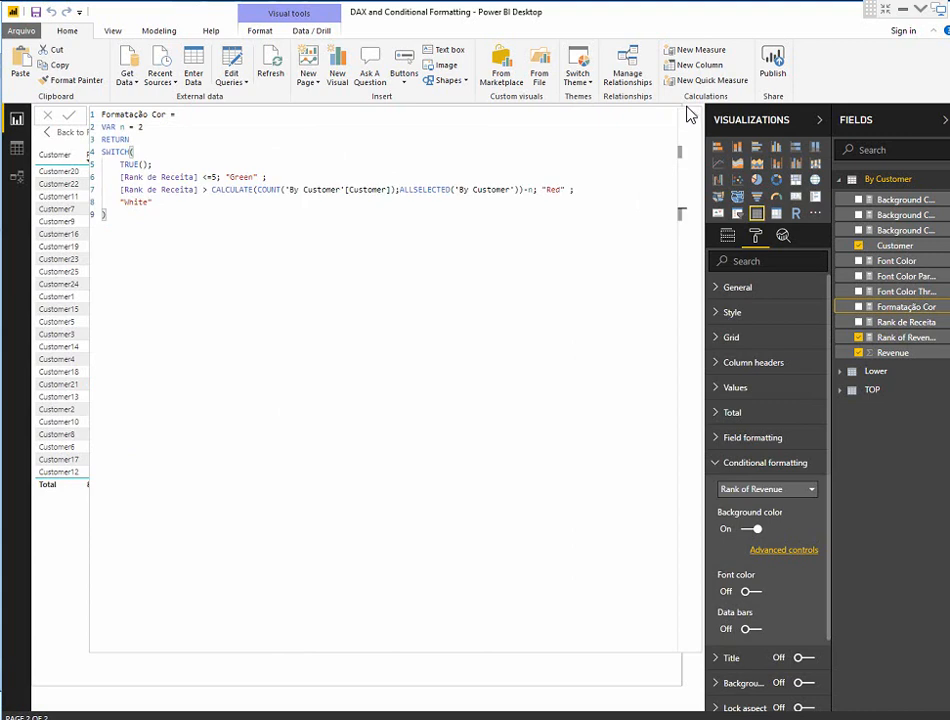
click(216, 176)
key(BackSpace)
text(n)
key(Escape)
click(693, 116)
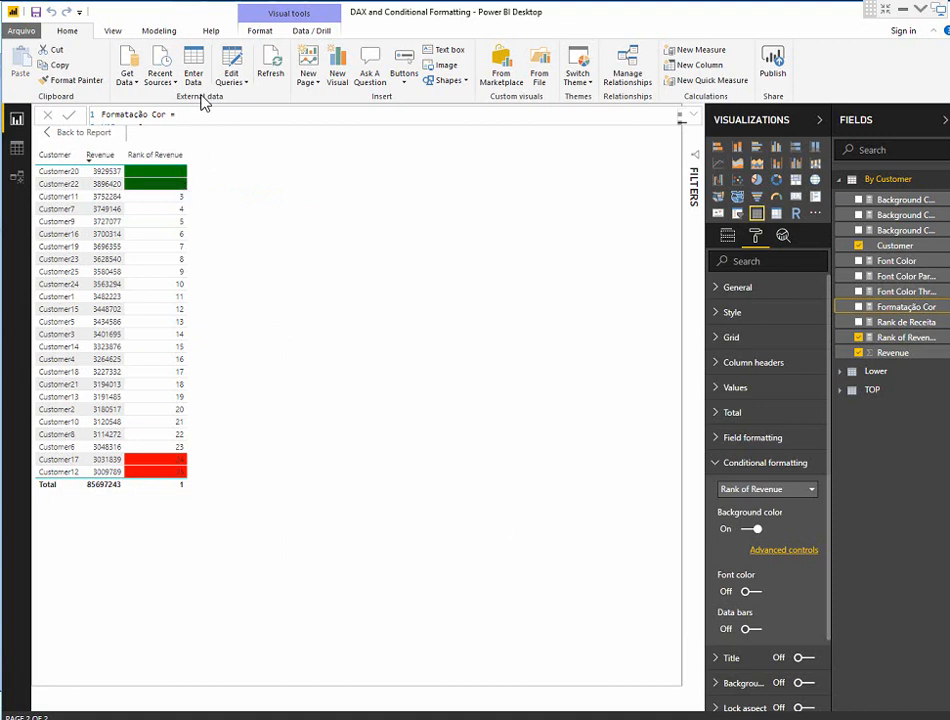
click(85, 133)
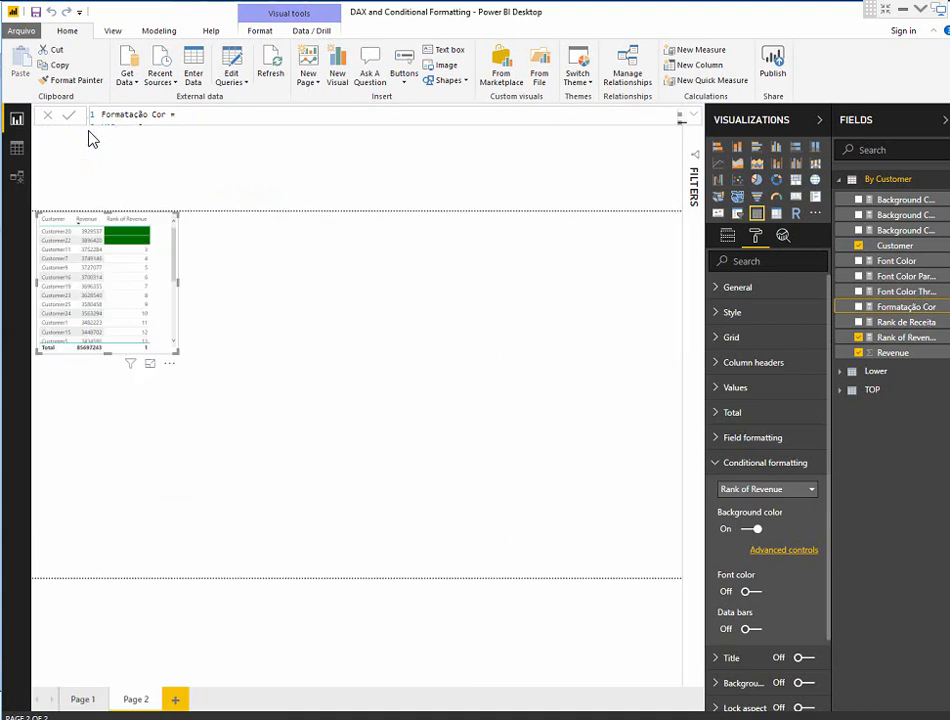
Enlarge the customer ranking table on the report page so it shows more rows, and deselect it
click(160, 31)
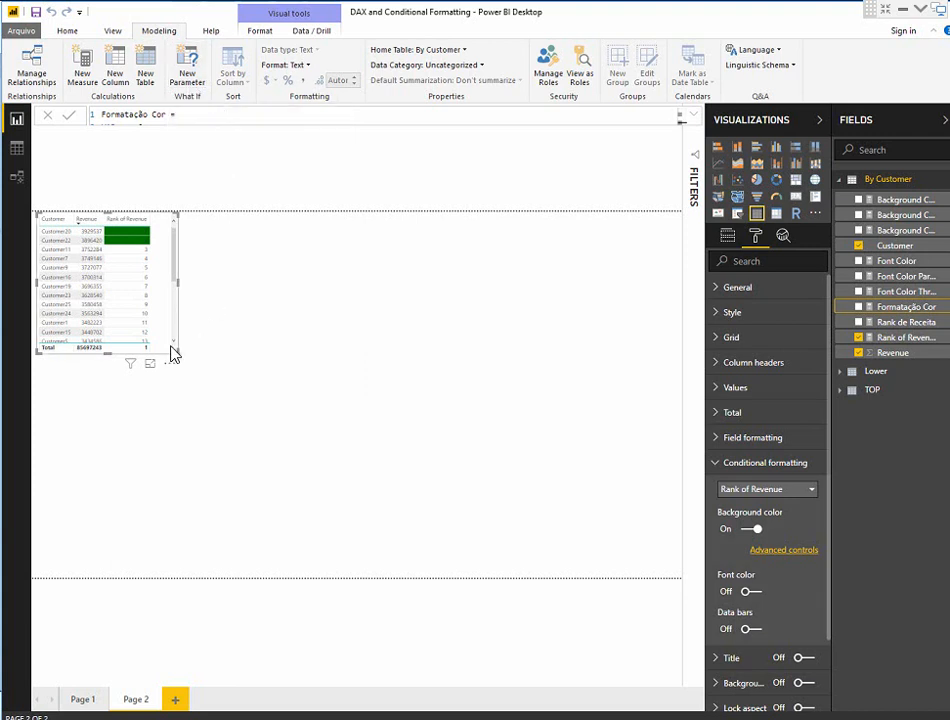
drag(182, 365, 214, 421)
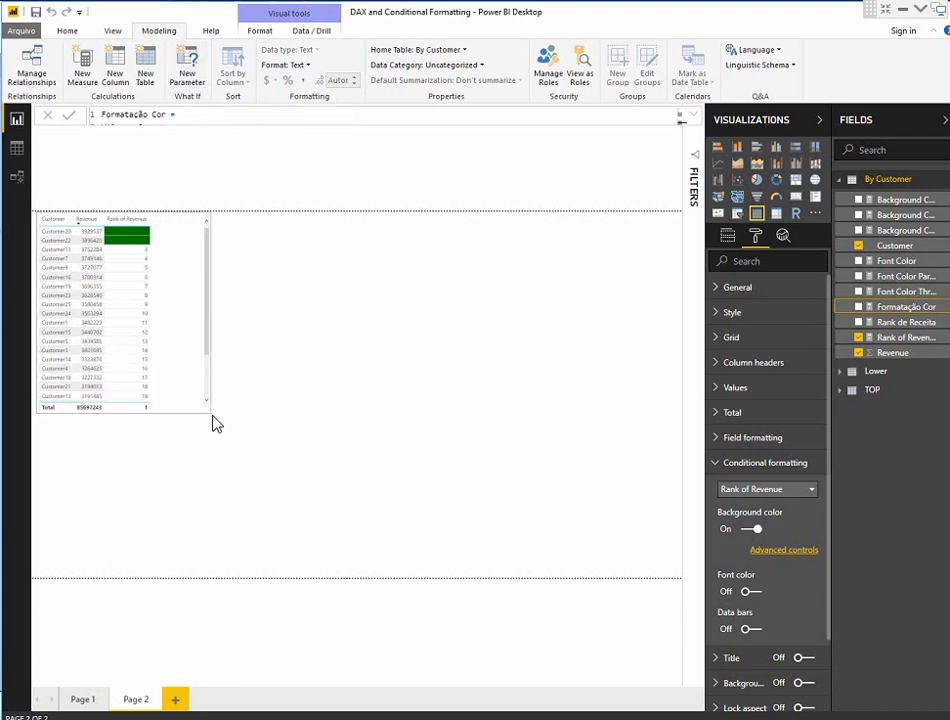
click(270, 250)
Create a whole-number what-if parameter with minimum 1 and maximum 10, adding its slicer to the page, and move the slicer beside the table
click(190, 66)
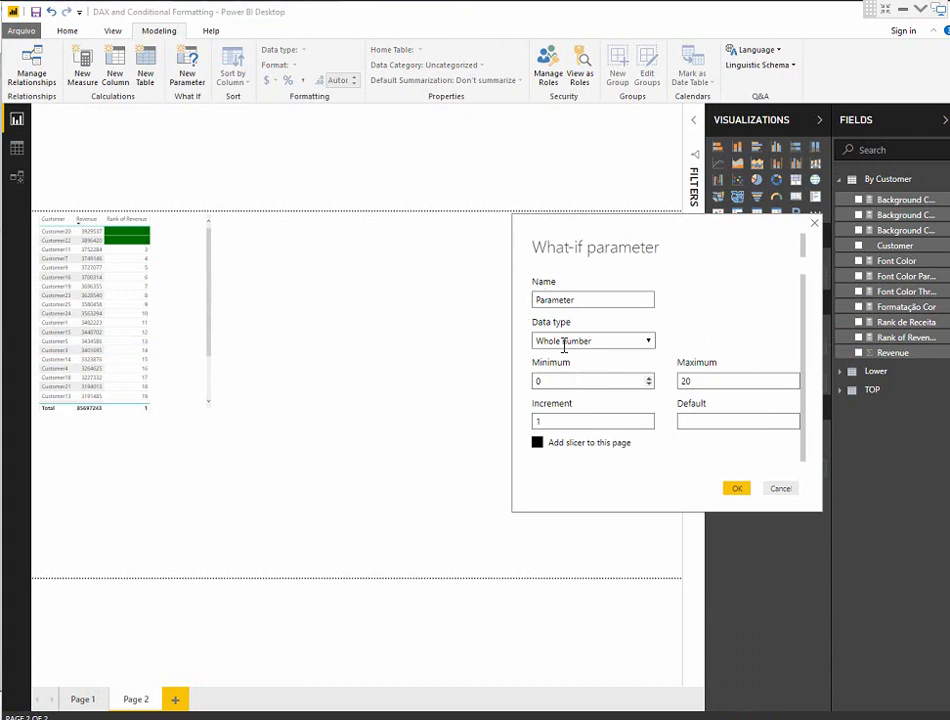
click(574, 381)
text(1)
double_click(714, 381)
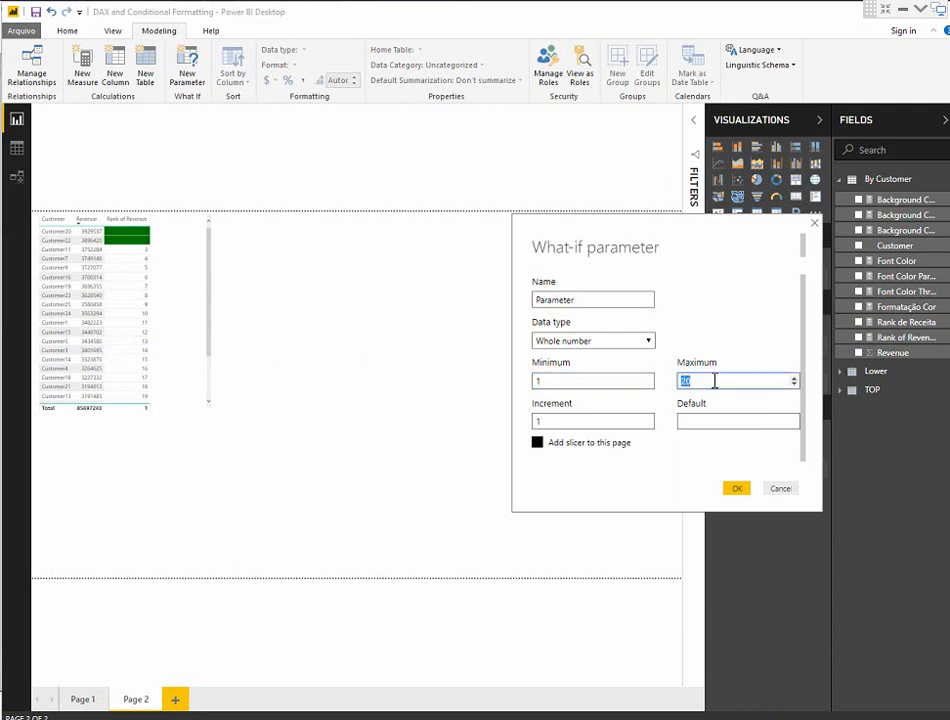
text(10)
click(740, 491)
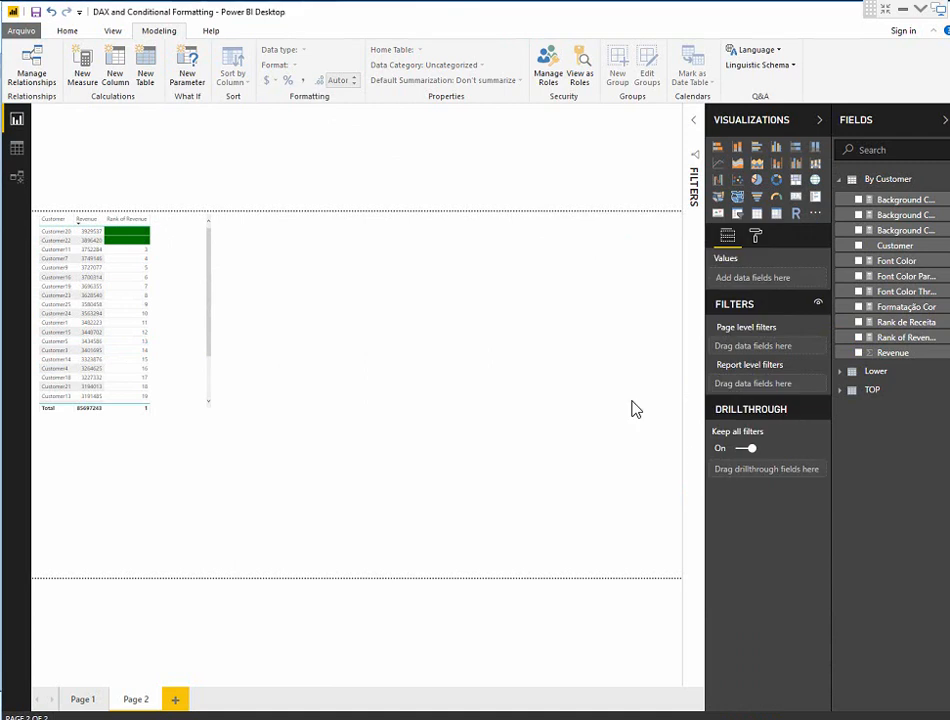
drag(100, 430, 329, 248)
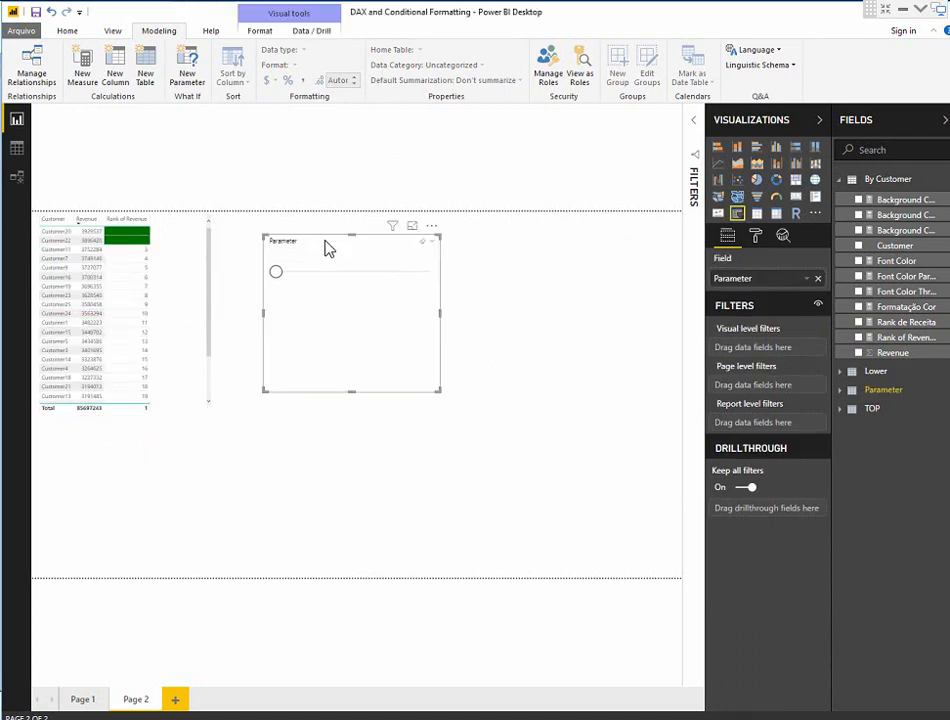
In the Formatação Cor measure, replace n in the Green condition with Parameter[Parameter Value]
click(903, 307)
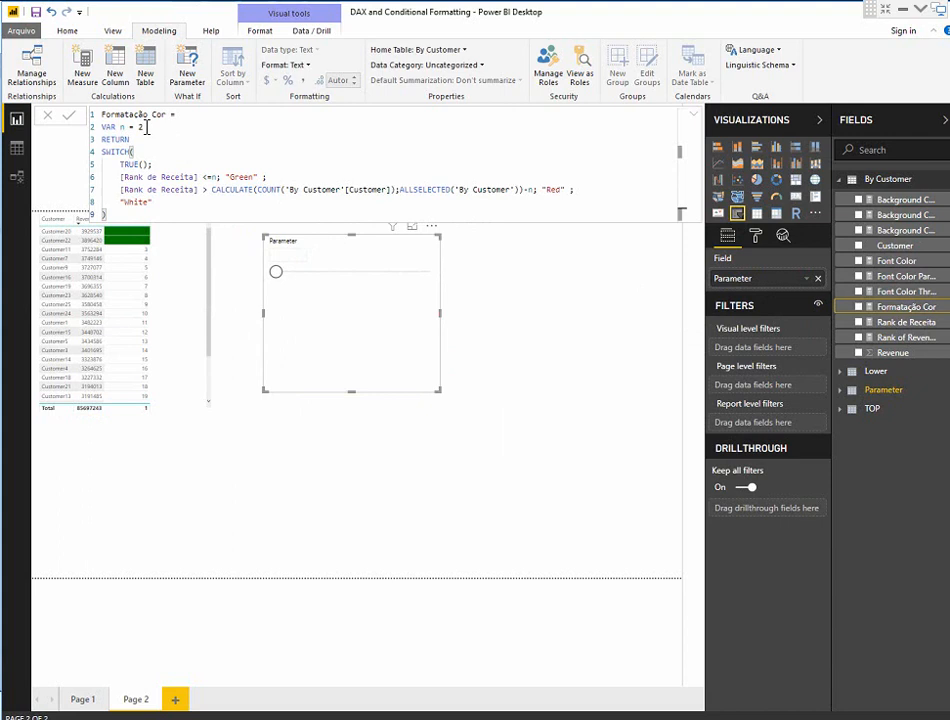
click(210, 177)
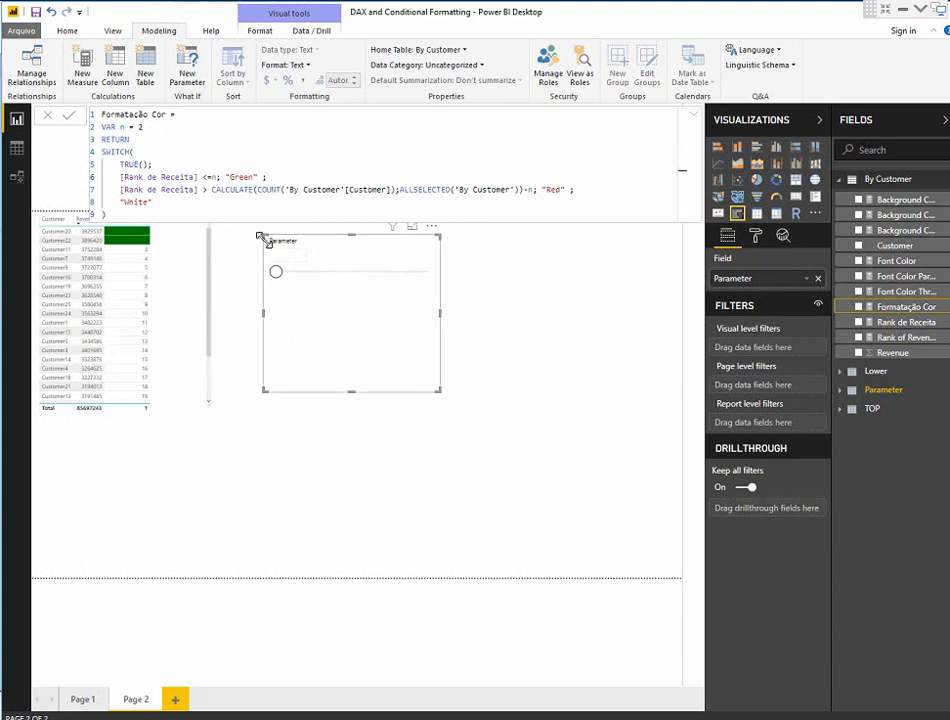
key(Delete)
text(pa)
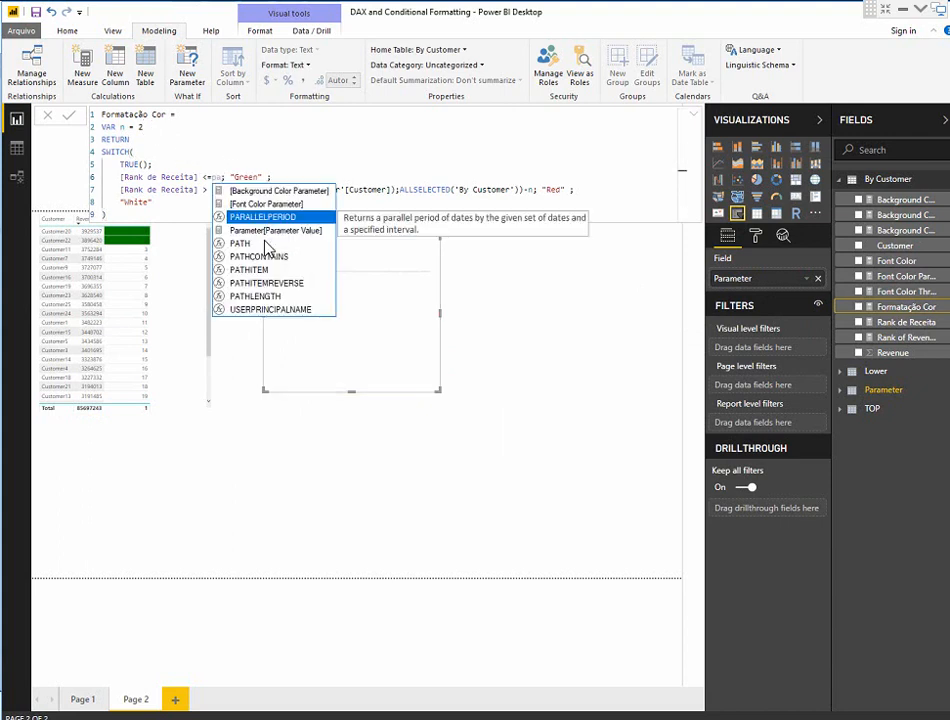
key(Down)
key(Tab)
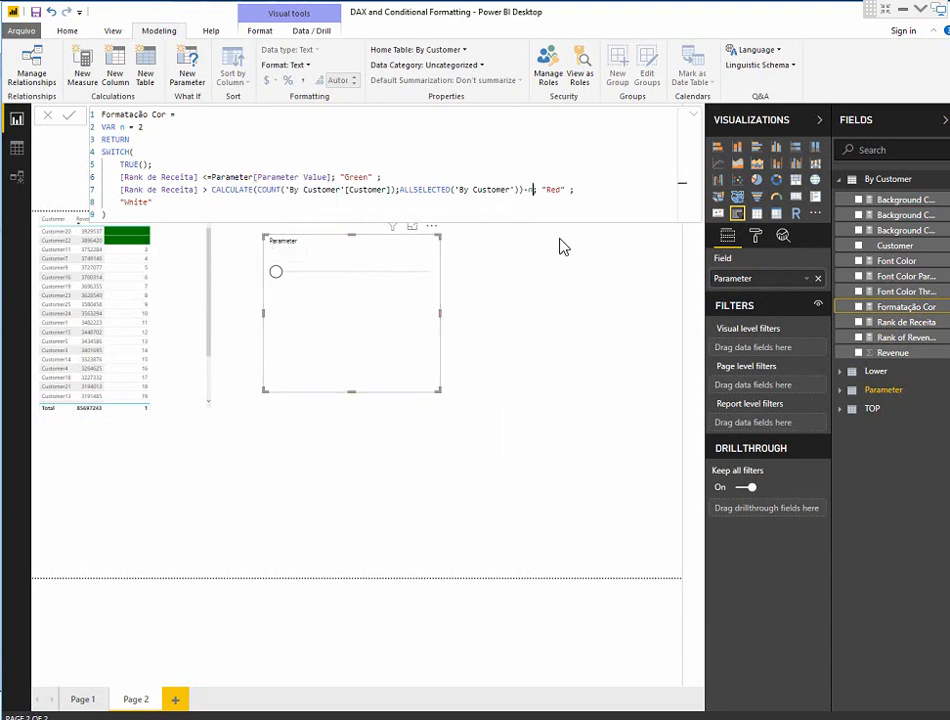
Replace n in the Red condition with Parameter[Parameter Value], commit the measure and return to the report page
key(Delete)
text(paa)
key(BackSpace)
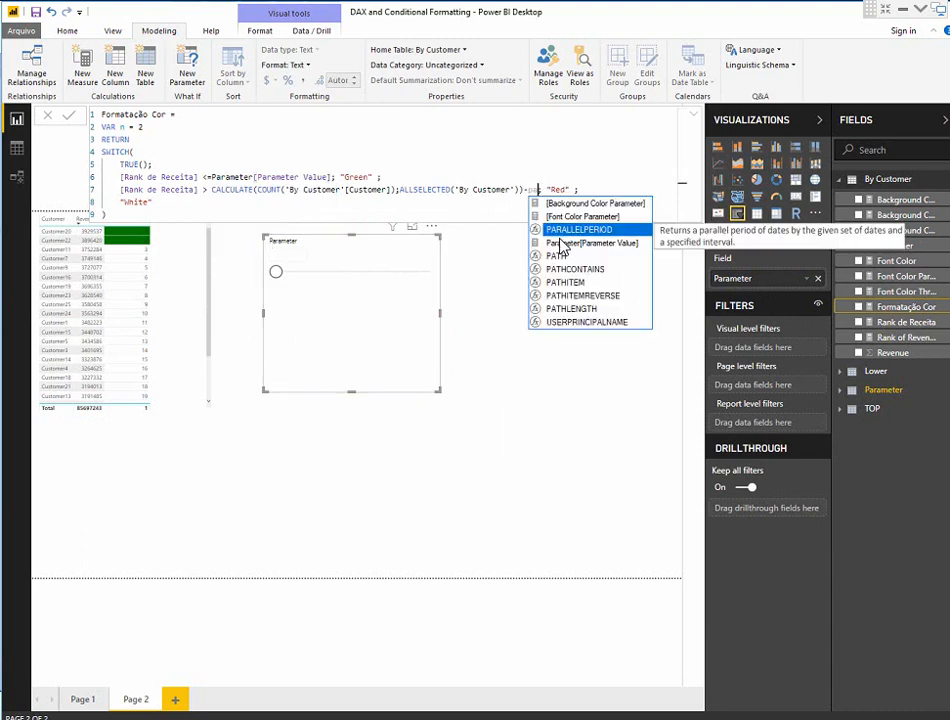
text(ra)
key(Down)
key(Tab)
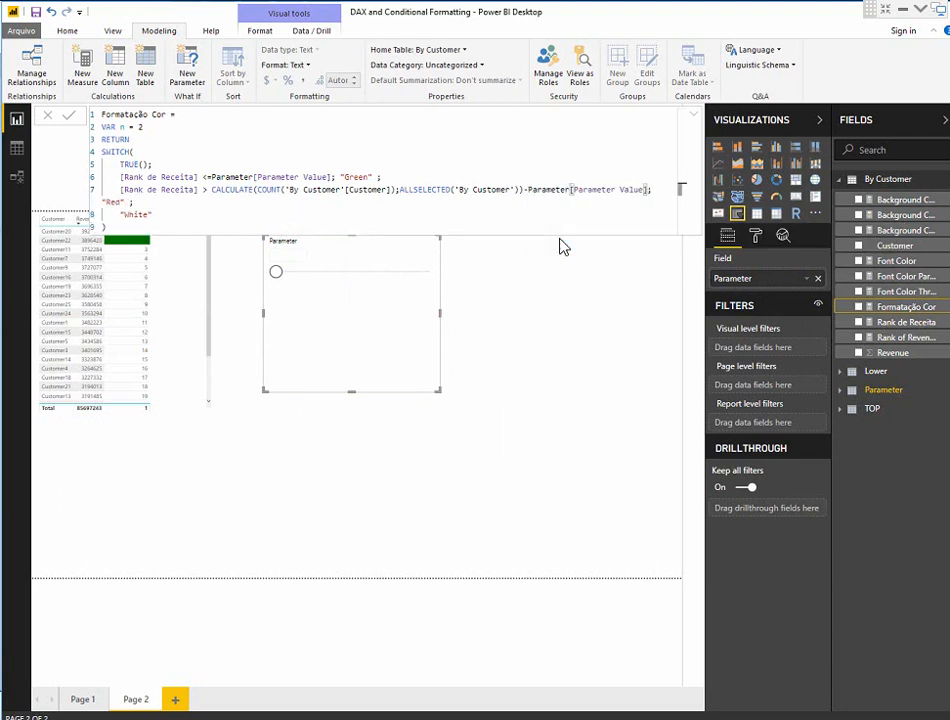
key(Return)
click(367, 463)
Set the Parameter slicer to 2, then shift the table slightly down and lengthen it to show all customers
drag(276, 272, 293, 273)
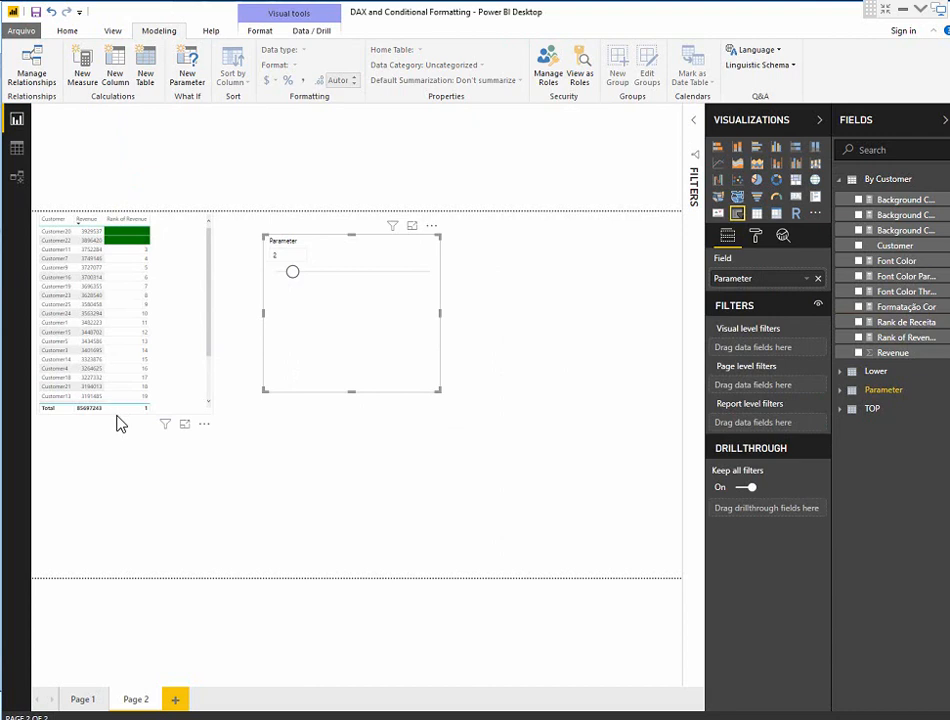
click(117, 466)
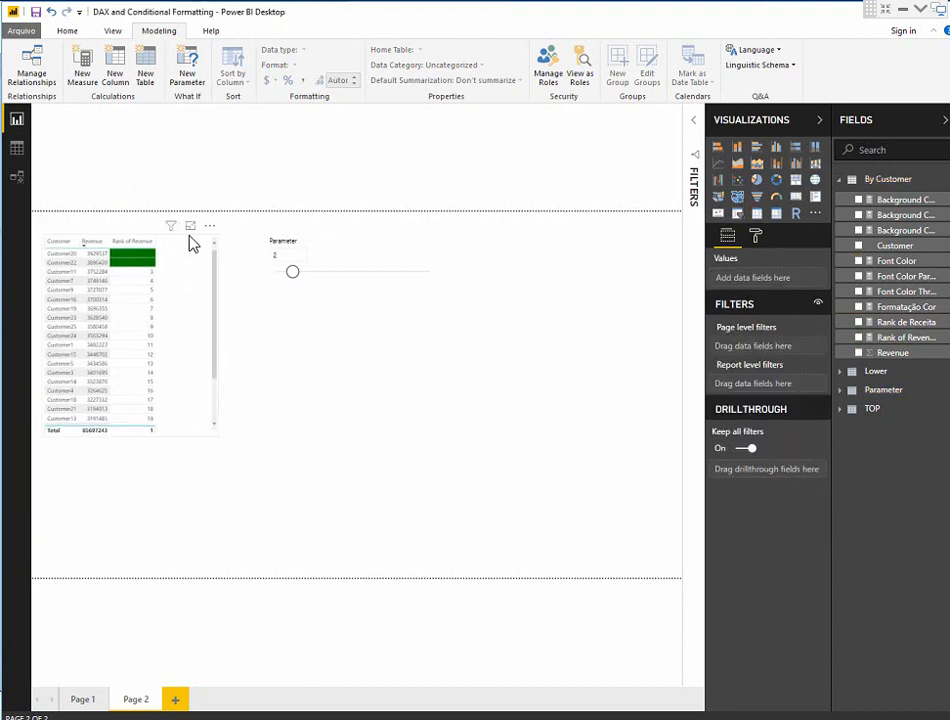
click(208, 443)
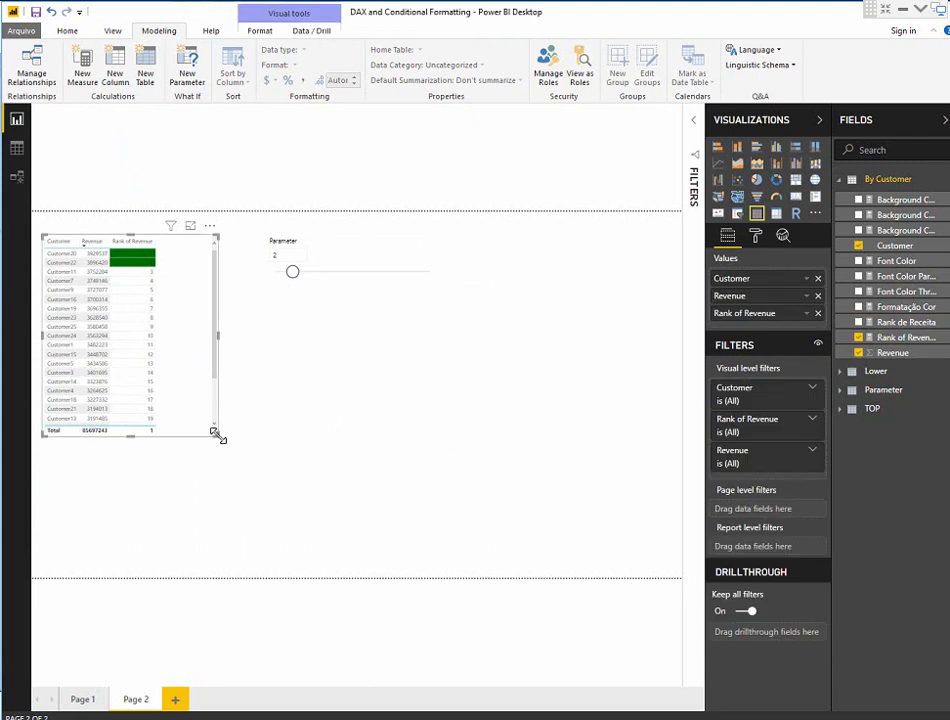
drag(217, 437, 227, 572)
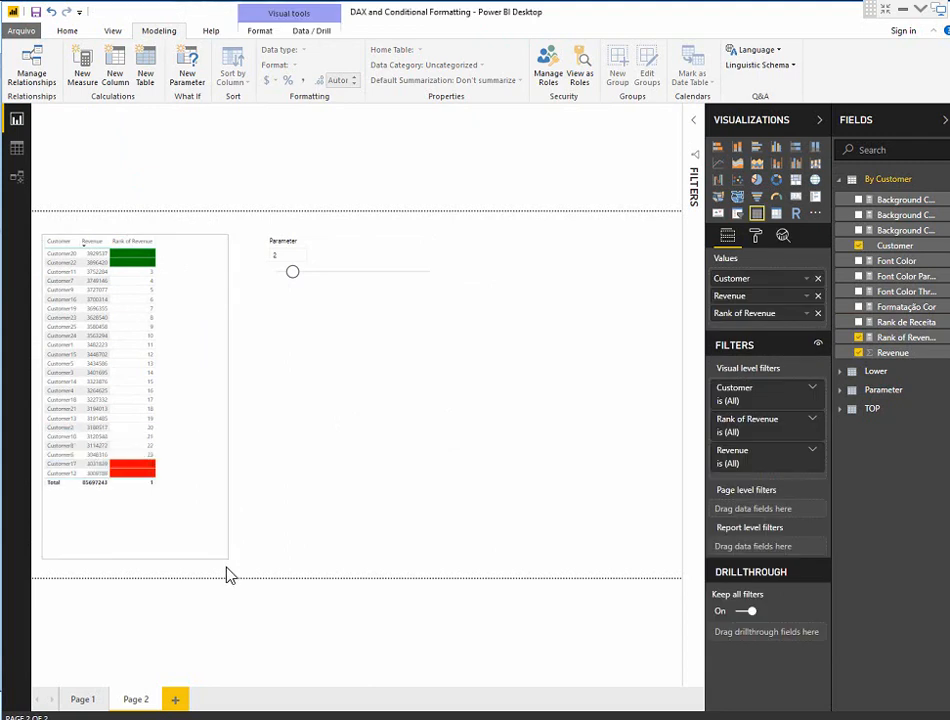
Raise the Parameter slicer to 7 to test the table's top and bottom colouring
click(311, 280)
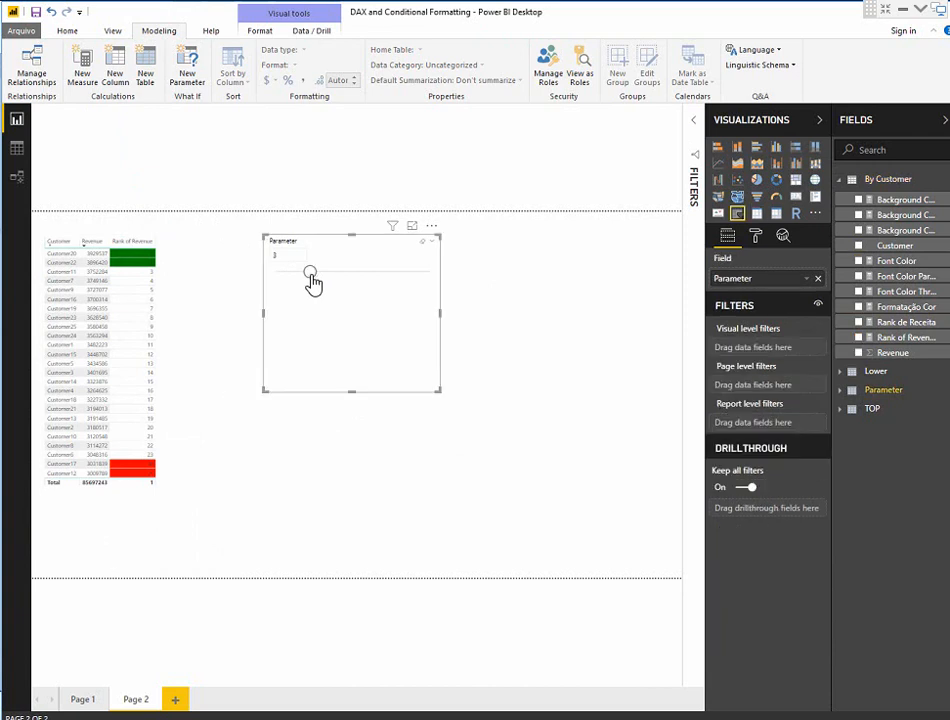
drag(313, 280, 384, 281)
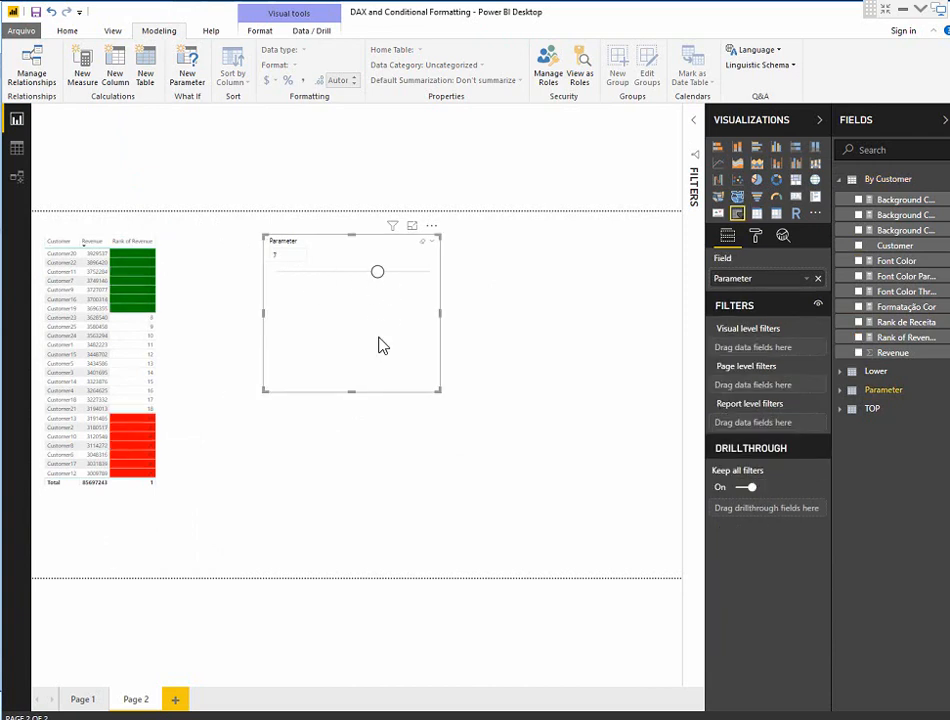